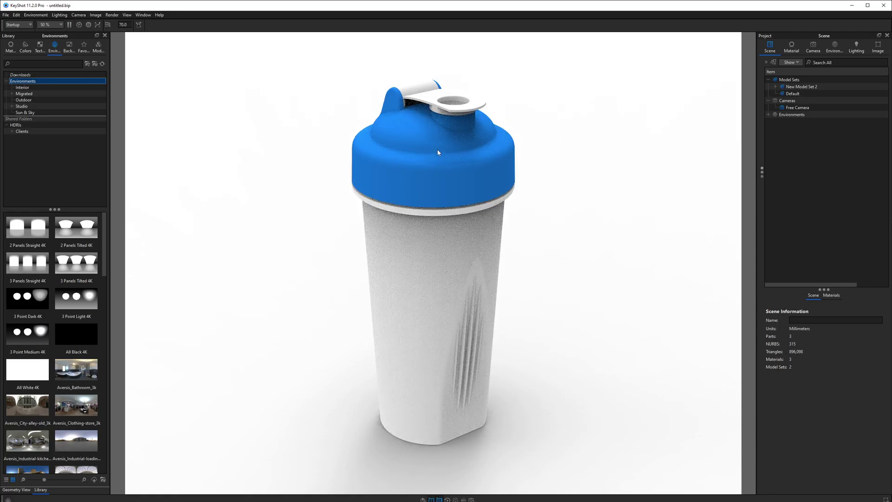
# - Apply rounded edges with a 0.5 mm radius to the bottle body part
pyautogui.moveTo(427, 264); pyautogui.dragTo(408, 242)
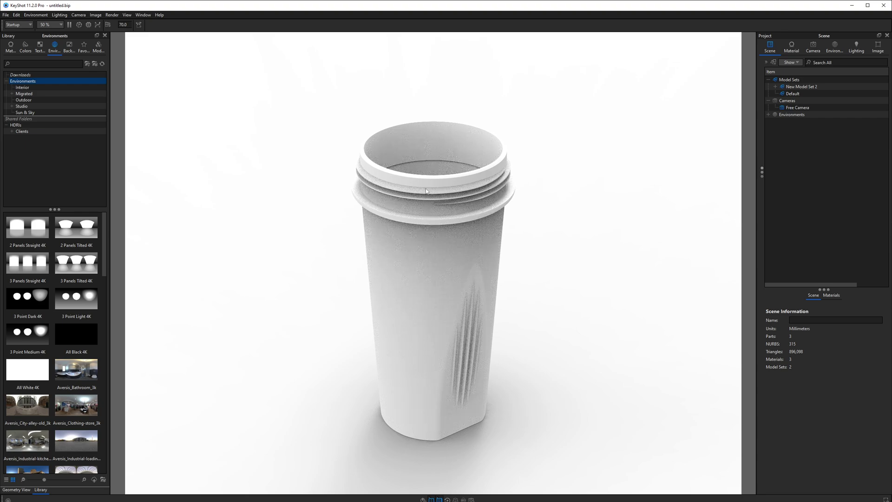
pyautogui.moveTo(426, 191); pyautogui.dragTo(418, 288)
pyautogui.moveTo(408, 322); pyautogui.dragTo(409, 242)
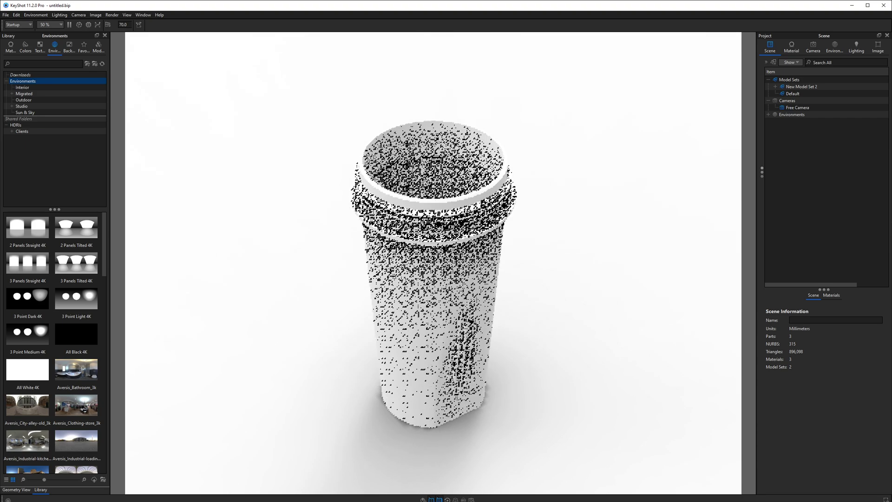
pyautogui.moveTo(409, 199); pyautogui.dragTo(435, 194)
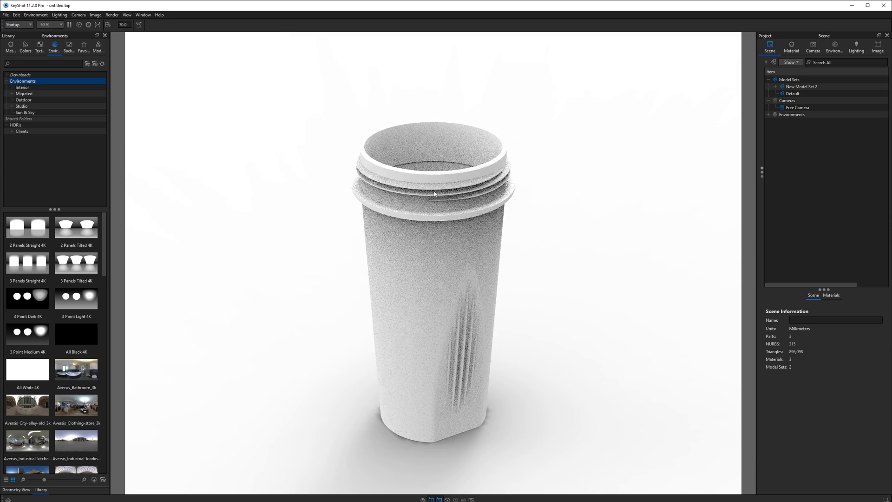
pyautogui.click(832, 298)
pyautogui.click(410, 208)
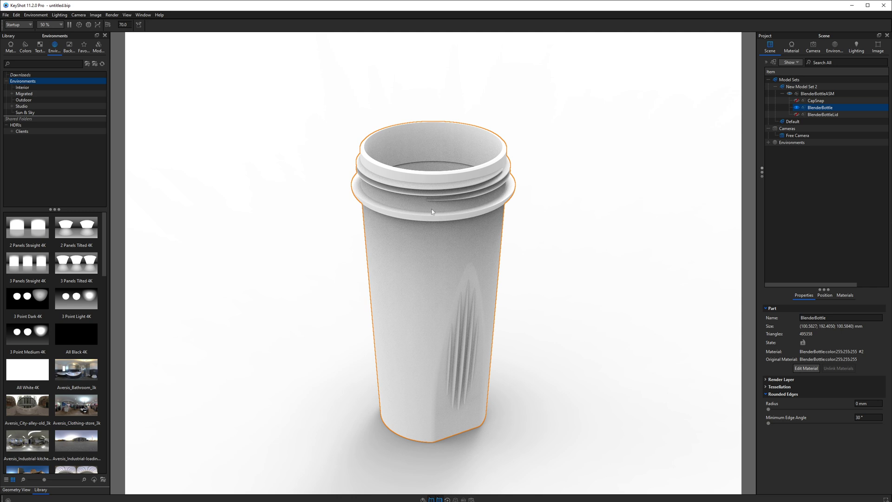
pyautogui.click(868, 403)
pyautogui.write('.5')
pyautogui.press('Return')
pyautogui.click(542, 212)
# - Change the bottle's material type to Plastic (Cloudy) and switch the scene's lighting preset to Product
pyautogui.moveTo(542, 213); pyautogui.dragTo(510, 202, button='middle')
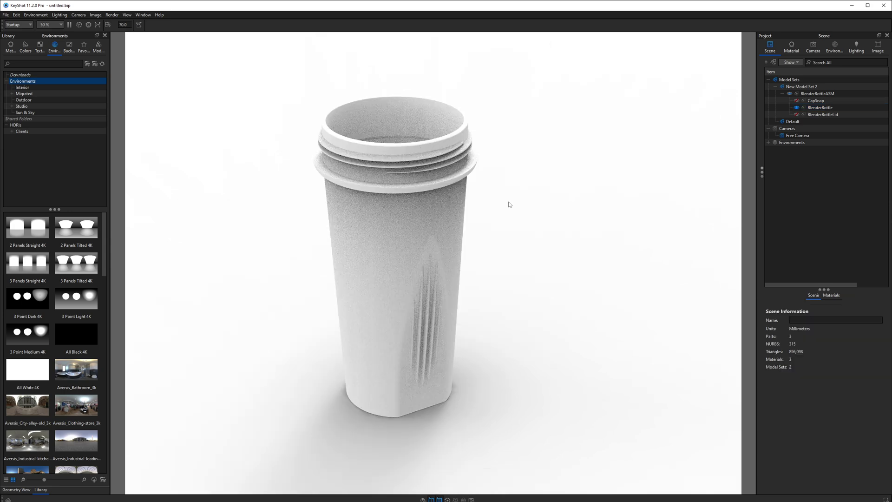
pyautogui.doubleClick(402, 178)
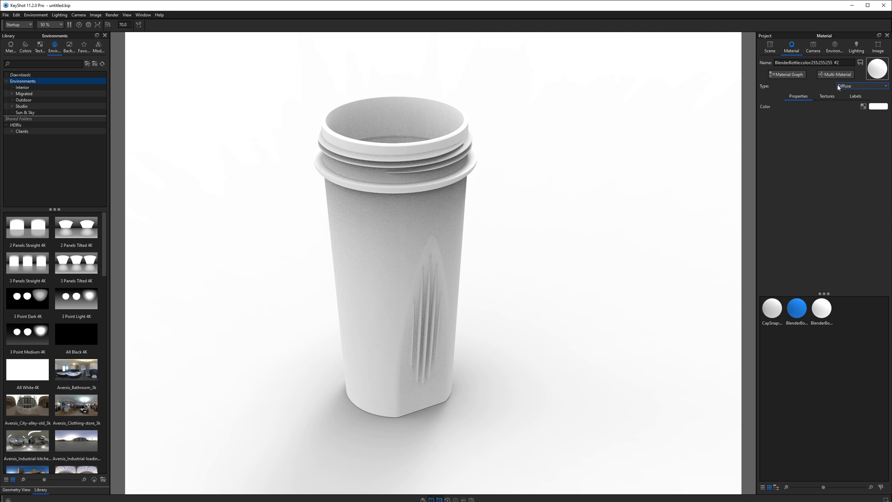
pyautogui.click(862, 86)
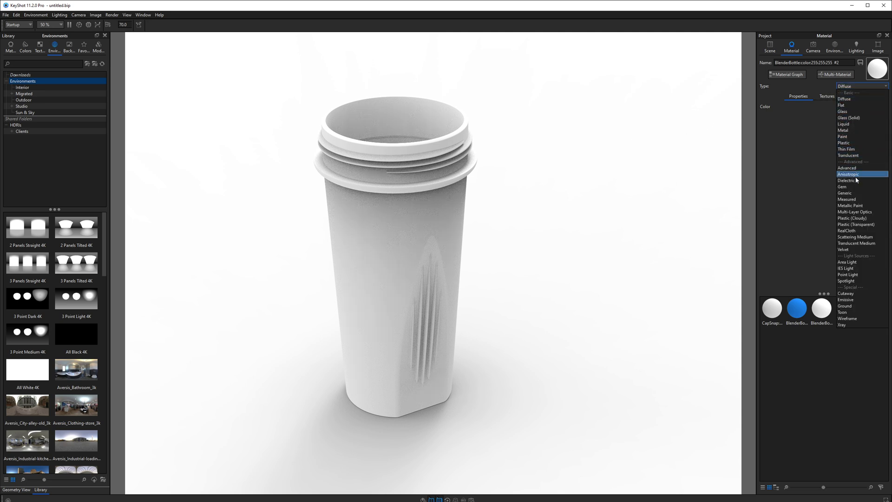
pyautogui.click(857, 219)
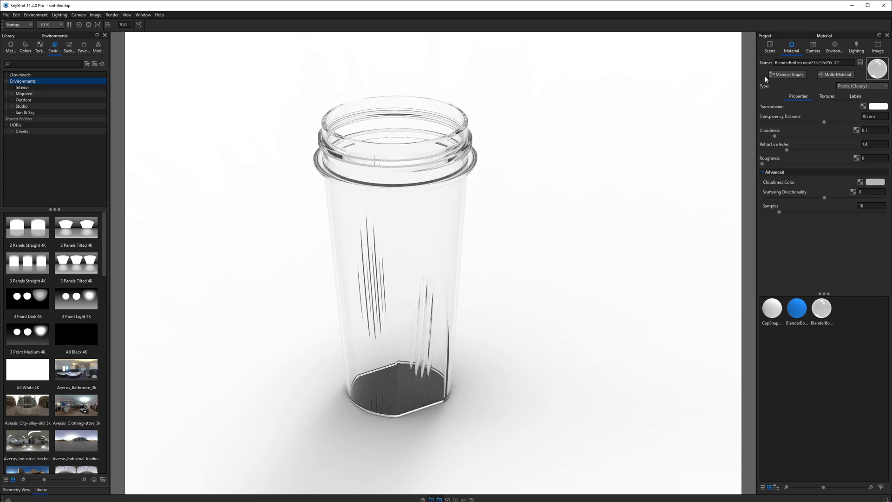
pyautogui.click(856, 48)
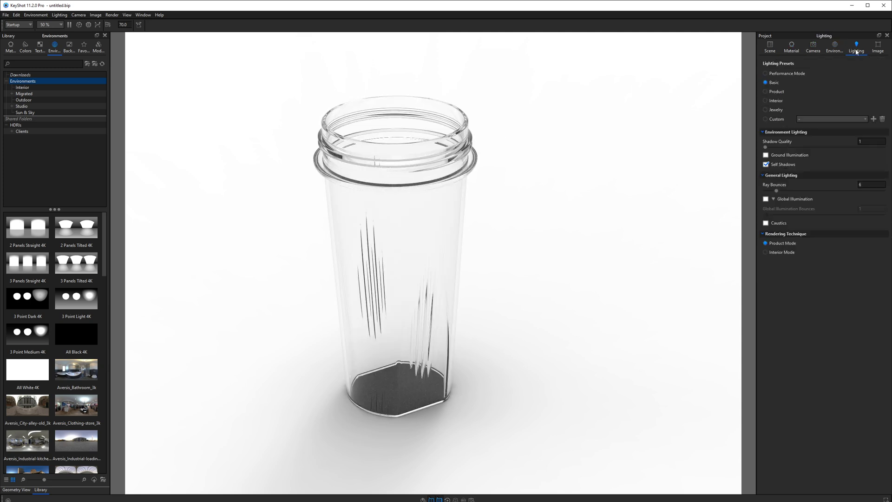
pyautogui.click(773, 93)
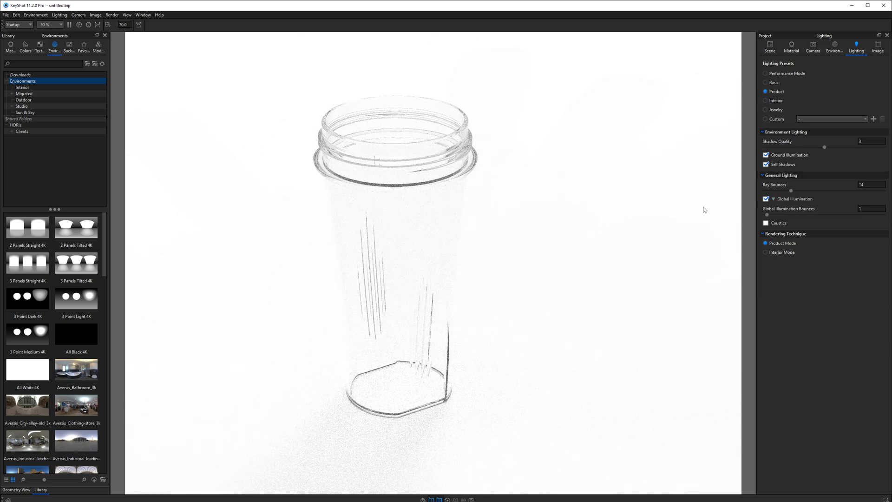
# - Set the transmission color of the bottle's cloudy plastic to the saved bright green swatch
pyautogui.doubleClick(410, 181)
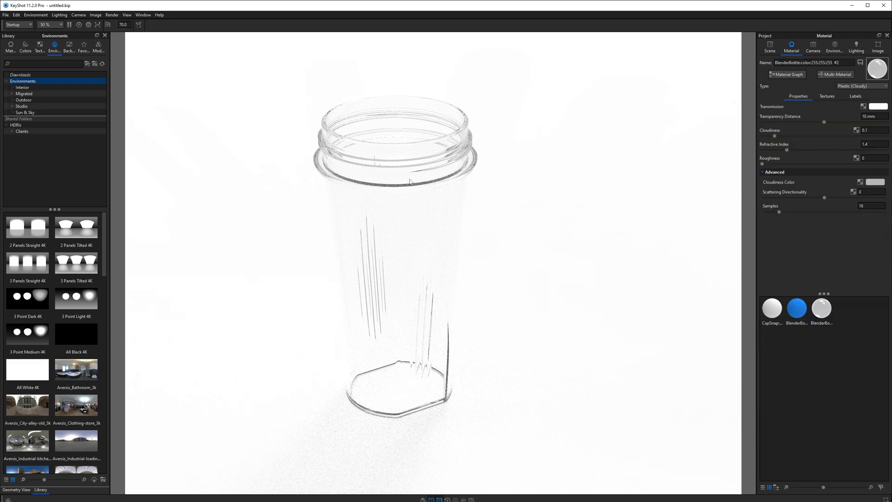
pyautogui.click(876, 107)
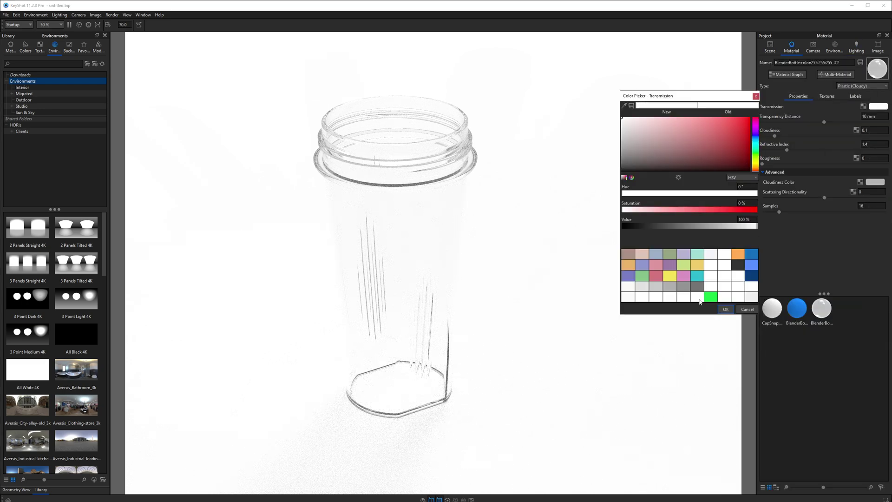
pyautogui.click(711, 296)
pyautogui.click(726, 309)
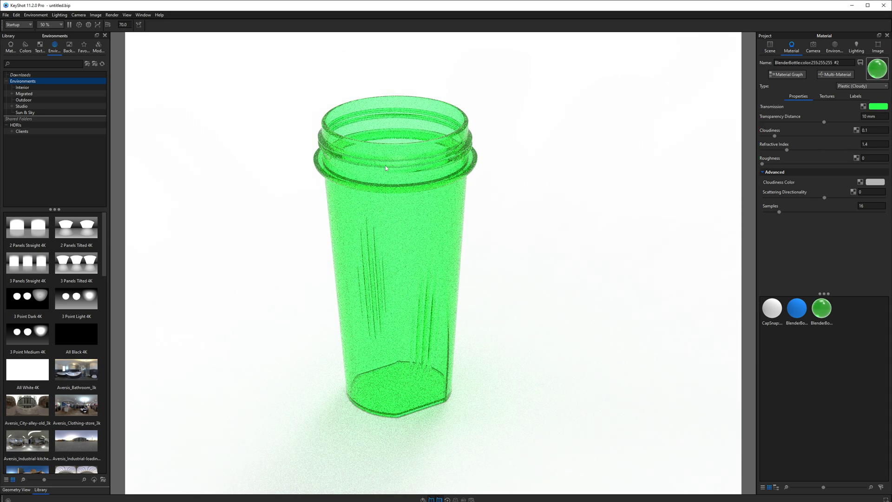
# - Set the bottle material's cloudiness to 0.5 and its roughness to 0.05
pyautogui.click(869, 130)
pyautogui.press('BackSpace')
pyautogui.write('5')
pyautogui.press('Return')
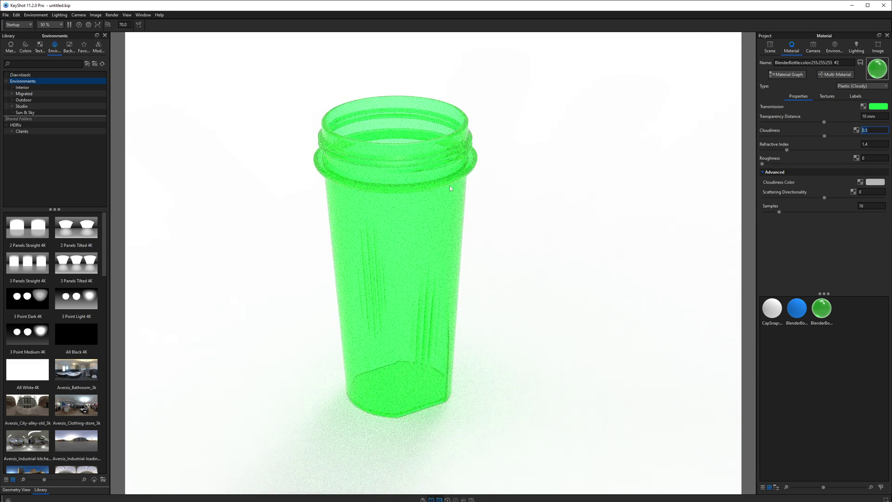
pyautogui.click(871, 157)
pyautogui.write('0.05')
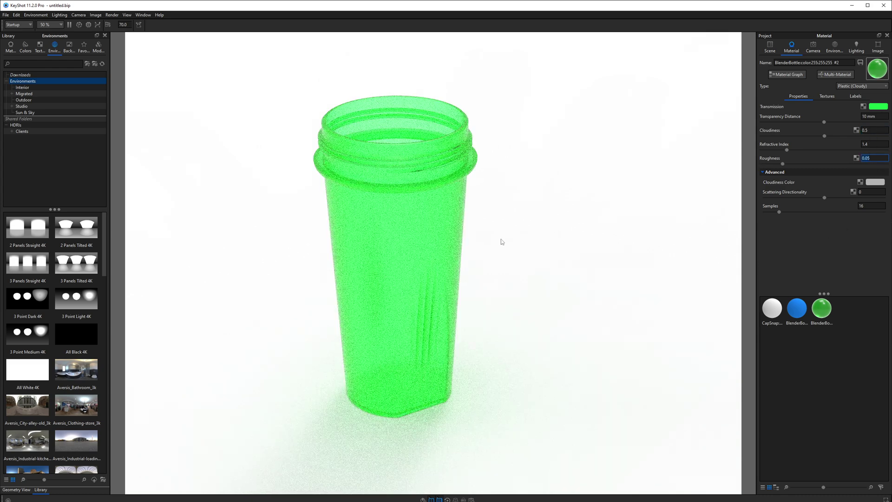
# - Soften the bottle's green transmission color to about 128° hue, 61% saturation and 85% value
pyautogui.moveTo(461, 205); pyautogui.dragTo(430, 199, button='middle')
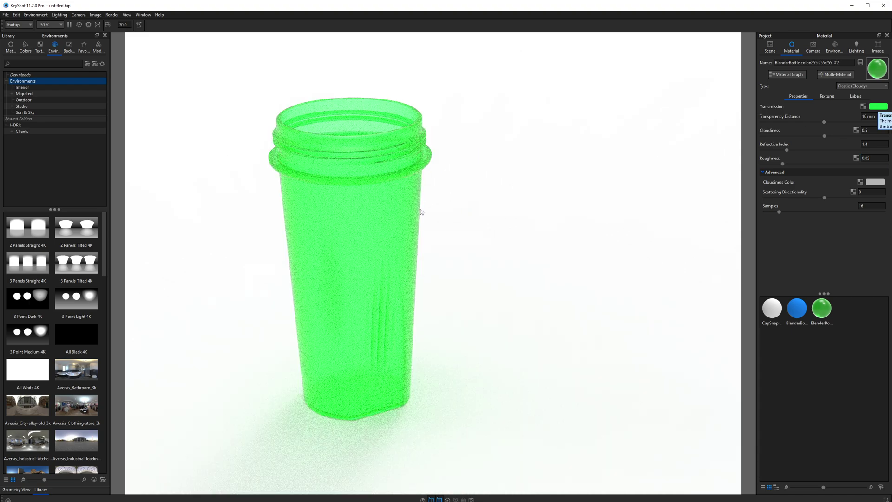
pyautogui.click(878, 106)
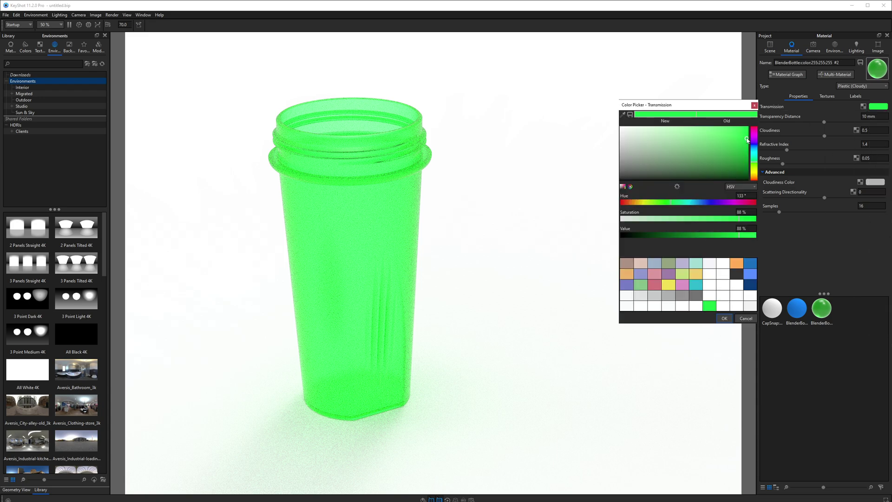
pyautogui.moveTo(746, 138); pyautogui.dragTo(730, 141)
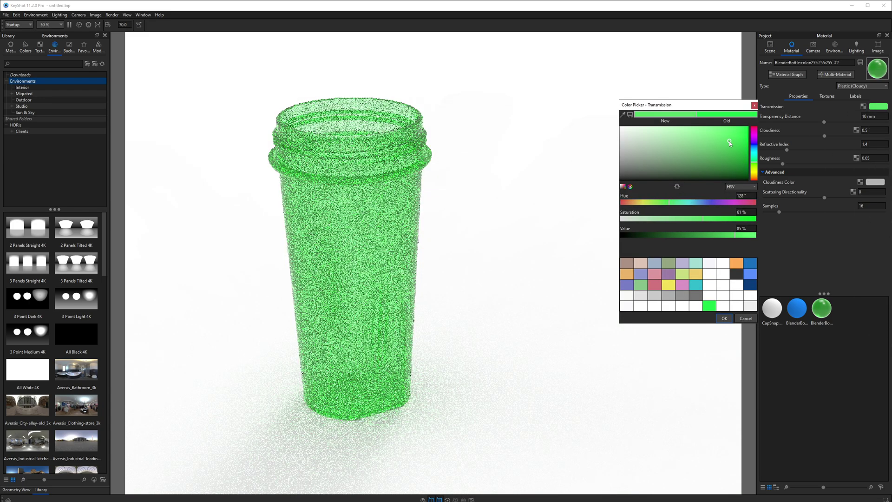
pyautogui.click(724, 318)
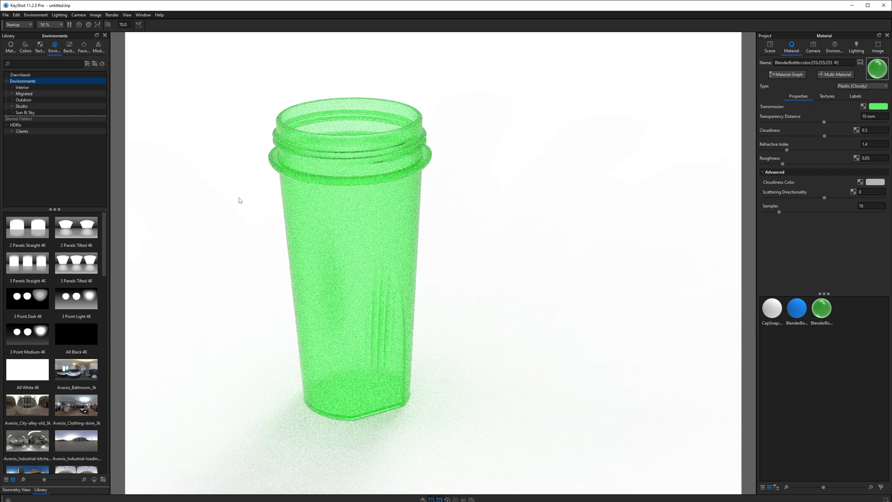
# - Replace the scene's lighting environment with 3 Panels Straight 4K
pyautogui.click(834, 47)
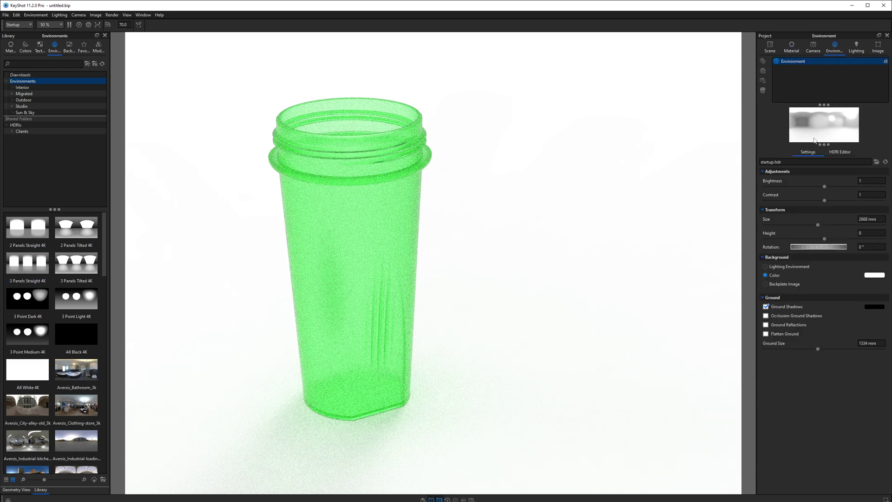
pyautogui.doubleClick(29, 269)
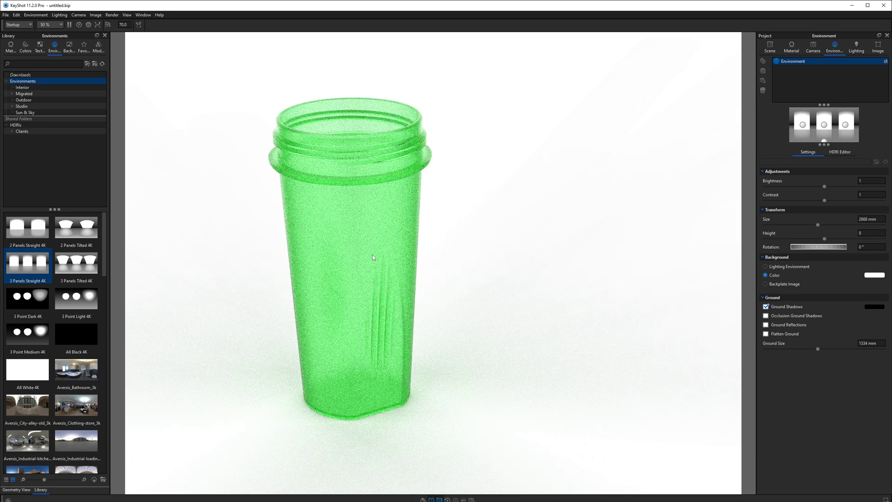
# - Open the bottle's material graph and move the Plastic (Cloudy) node up beside the Material node
pyautogui.doubleClick(325, 182)
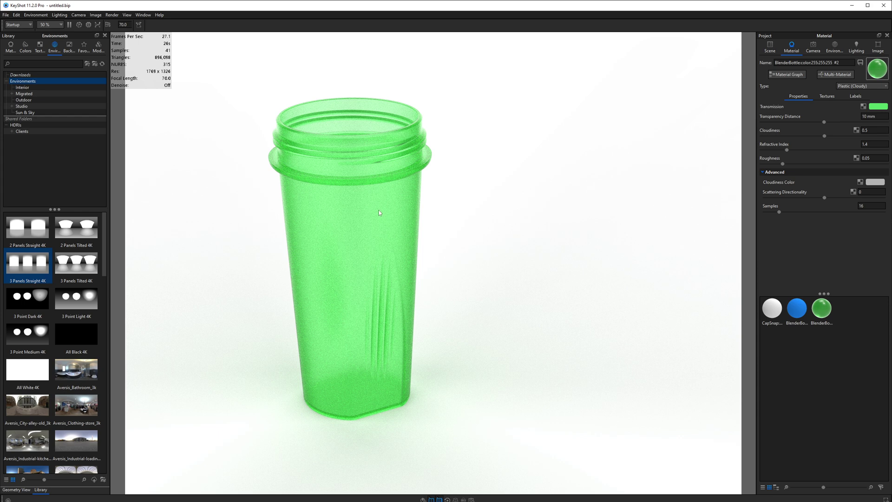
pyautogui.click(780, 75)
pyautogui.moveTo(651, 223); pyautogui.dragTo(690, 75)
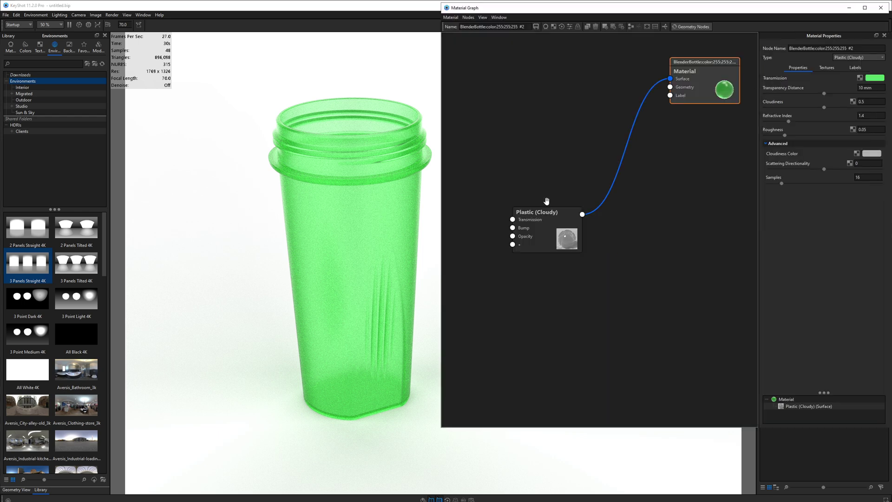
pyautogui.moveTo(544, 270); pyautogui.dragTo(591, 140)
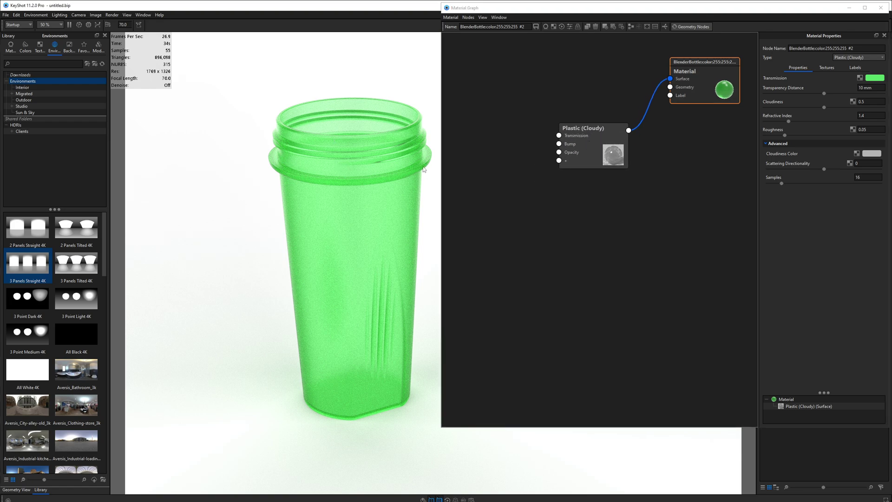
pyautogui.moveTo(424, 169); pyautogui.dragTo(403, 160, button='middle')
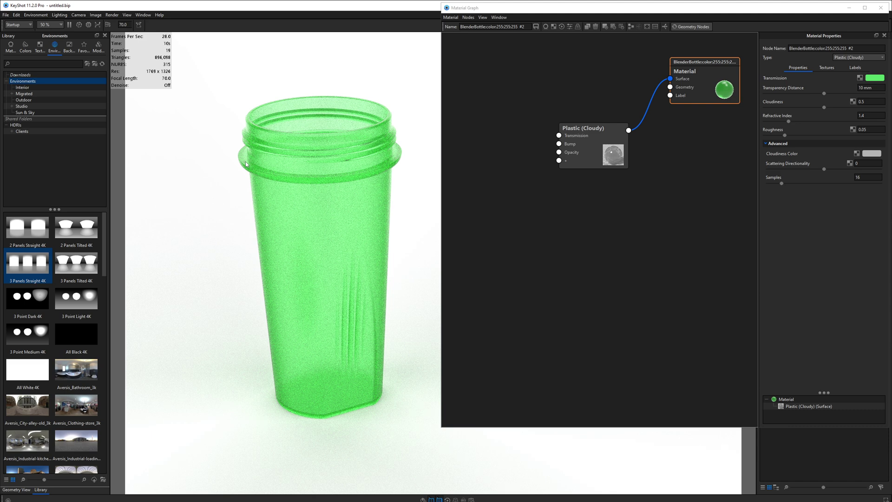
pyautogui.moveTo(573, 162); pyautogui.dragTo(552, 143)
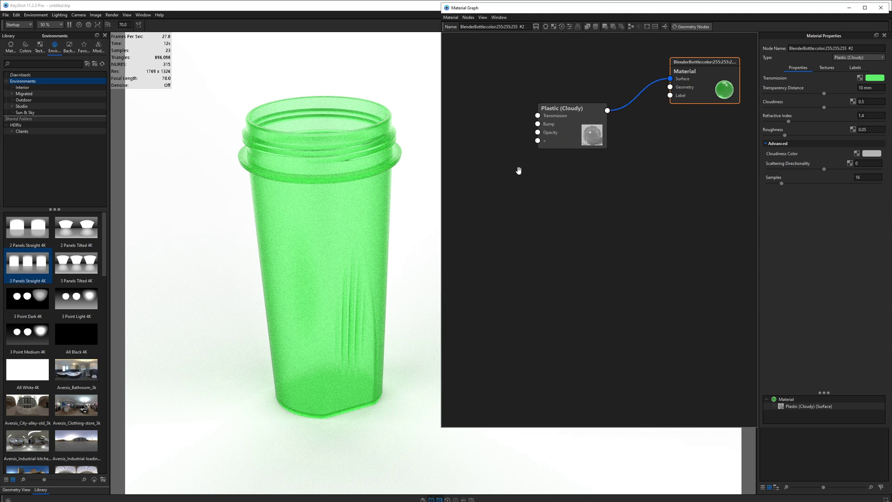
# - Add an Emissive material node to the graph and place it below the existing nodes
pyautogui.rightClick(510, 171)
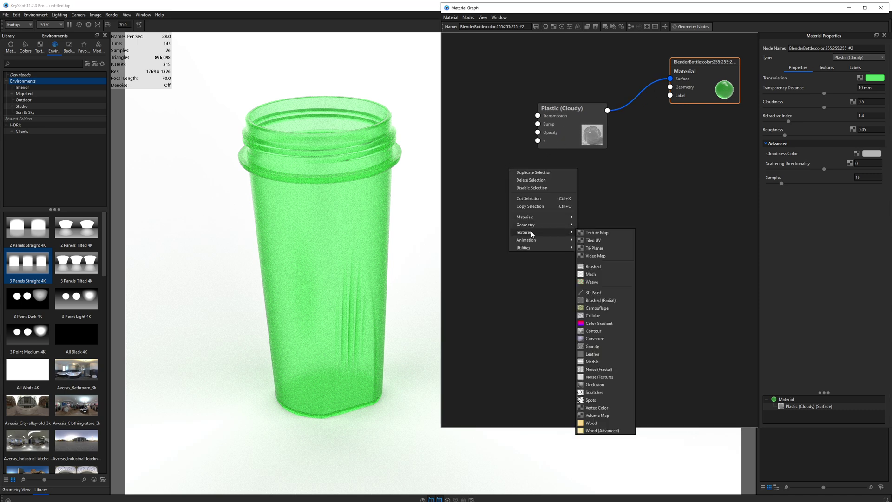
pyautogui.moveTo(528, 217)
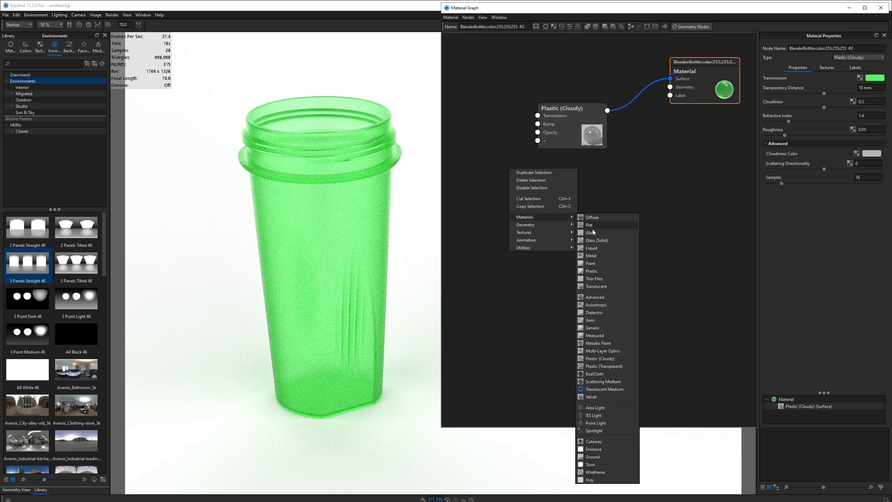
pyautogui.click(593, 450)
pyautogui.moveTo(562, 206); pyautogui.dragTo(649, 276)
# - Add a Curvature texture node and place it below the Plastic (Cloudy) node
pyautogui.rightClick(496, 171)
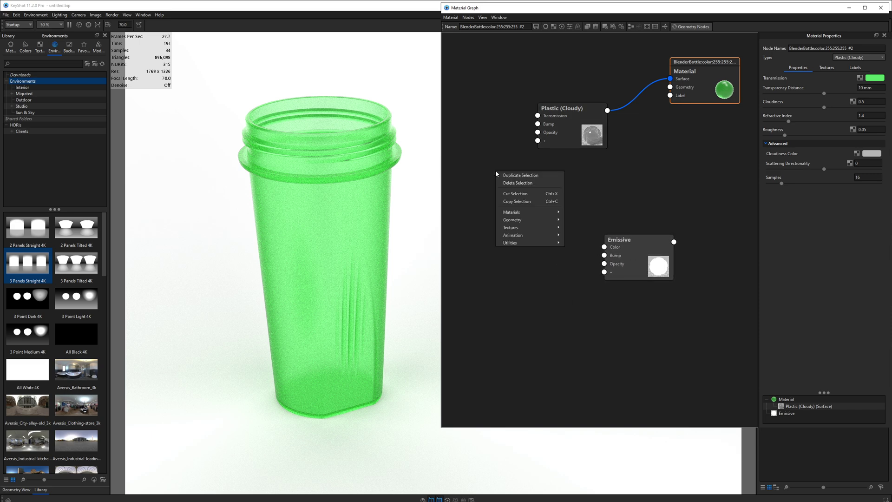
pyautogui.moveTo(513, 229)
pyautogui.rightClick(502, 189)
pyautogui.moveTo(513, 246)
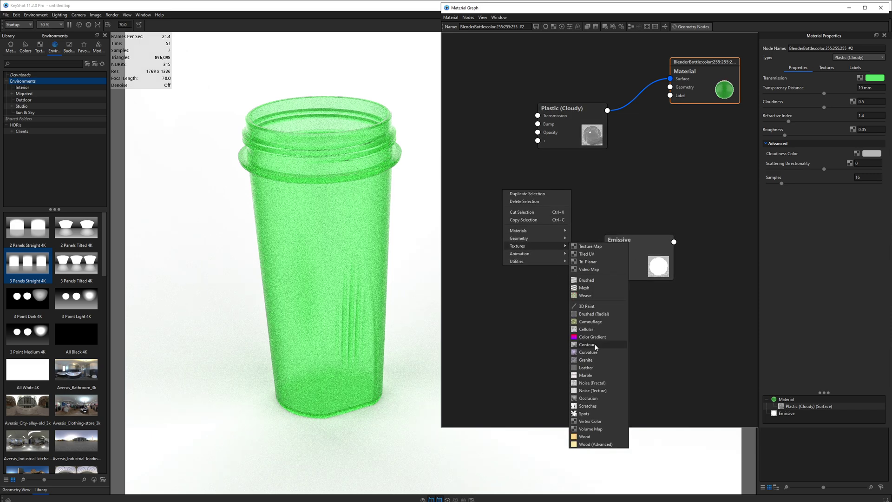
pyautogui.click(595, 352)
pyautogui.moveTo(533, 215); pyautogui.dragTo(520, 197)
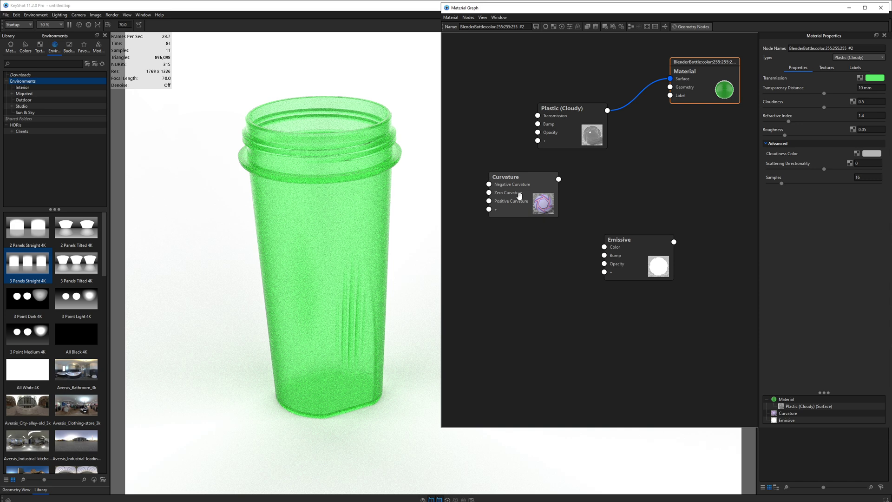
# - Move the Emissive node beside the Curvature node and connect its output to the Material node as a label
pyautogui.moveTo(629, 257); pyautogui.dragTo(600, 227)
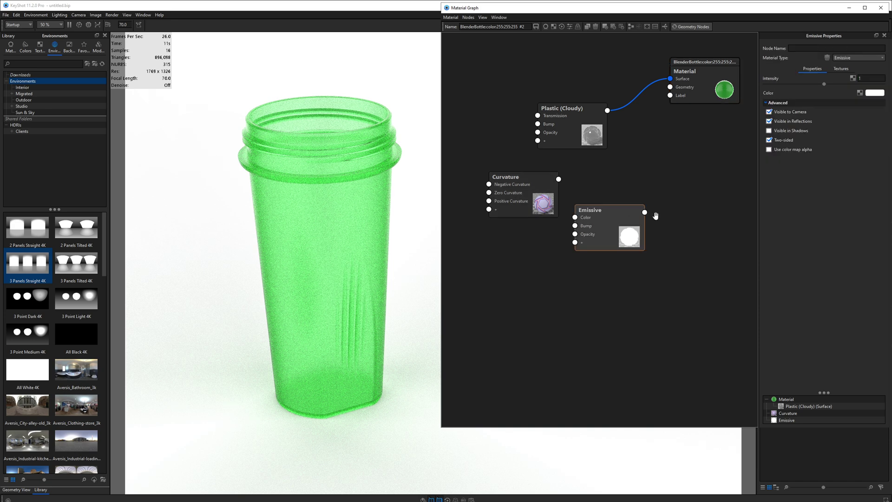
pyautogui.moveTo(644, 213); pyautogui.dragTo(670, 95)
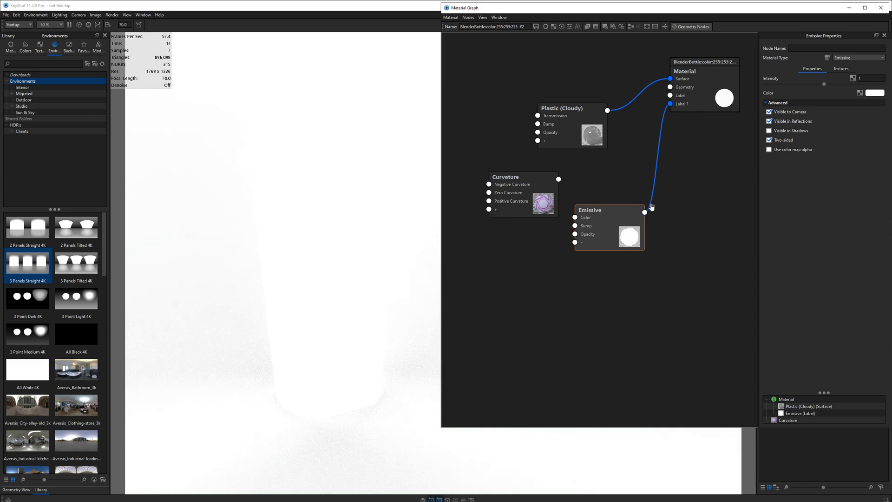
pyautogui.moveTo(607, 220); pyautogui.dragTo(625, 206)
# - Set the Emissive node's color to the saved bright green swatch and nudge the node slightly upward in the graph
pyautogui.click(875, 93)
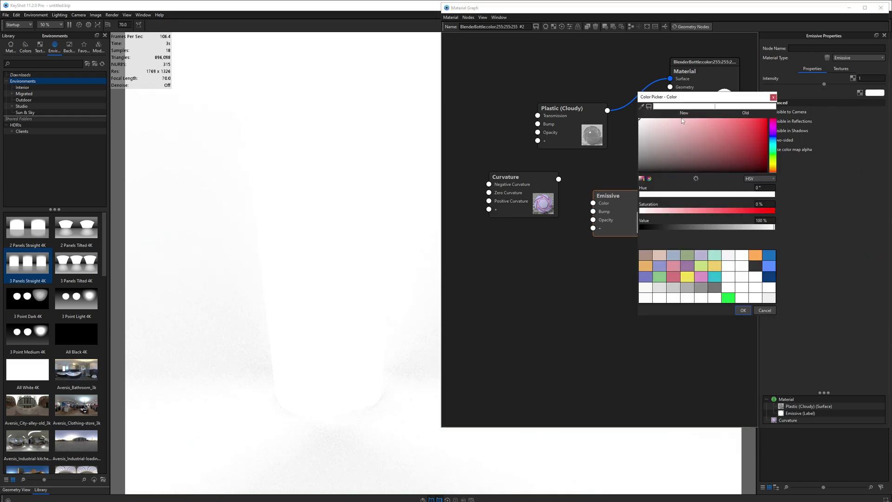
pyautogui.click(729, 298)
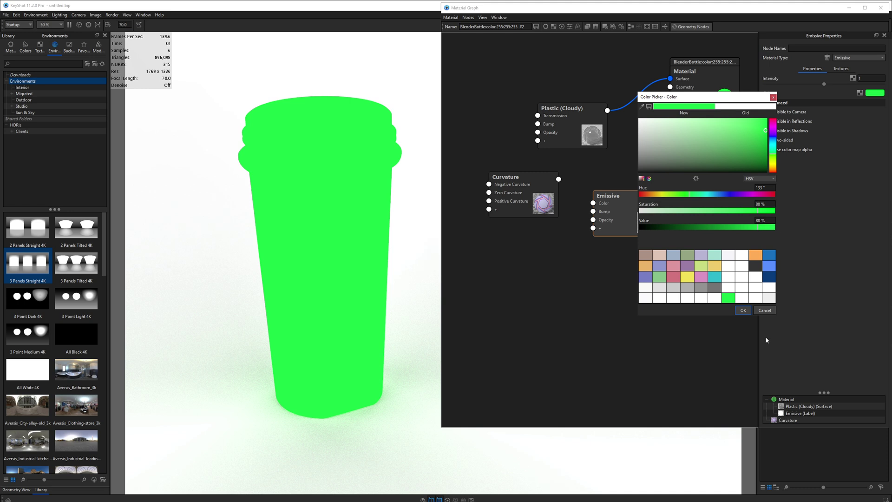
pyautogui.click(743, 311)
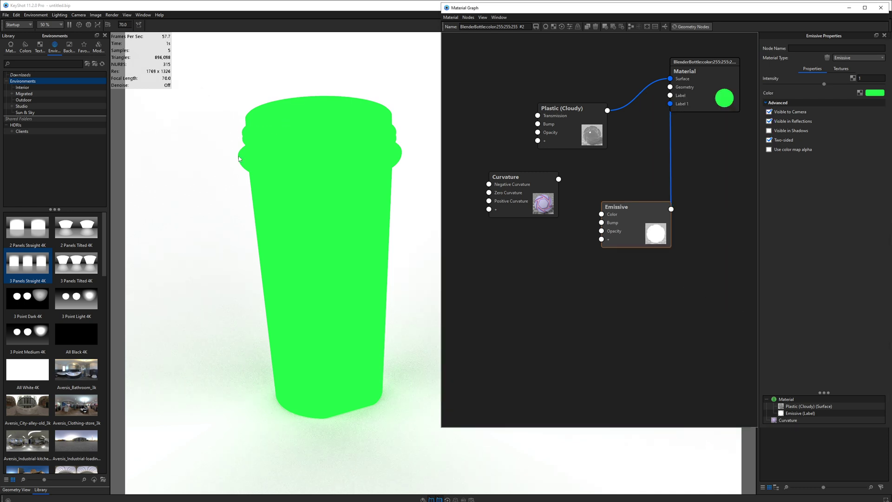
pyautogui.moveTo(641, 224); pyautogui.dragTo(637, 217)
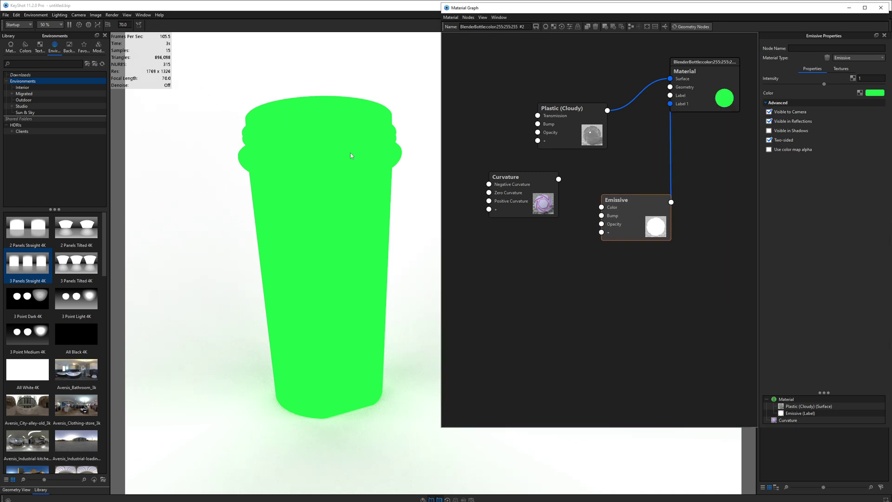
# - Open the Curvature node's properties and set its Positive Curvature color to white
pyautogui.doubleClick(513, 189)
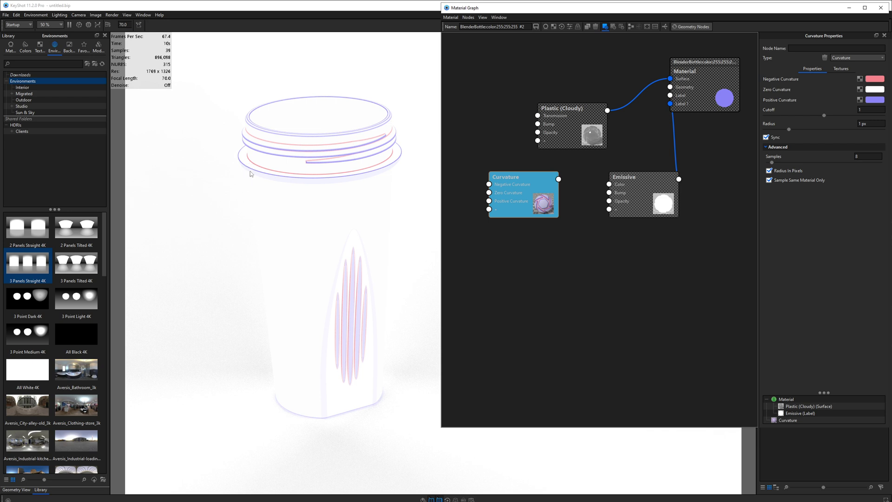
pyautogui.click(872, 103)
pyautogui.moveTo(873, 103); pyautogui.dragTo(742, 108)
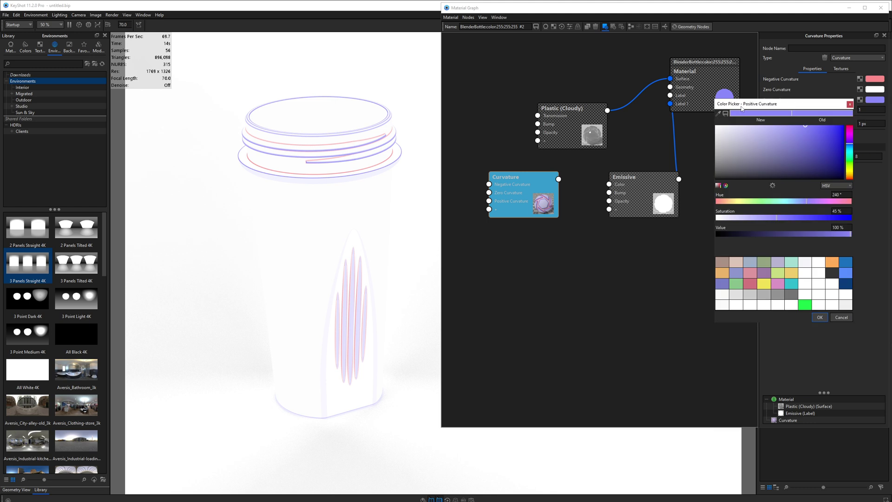
pyautogui.moveTo(805, 126); pyautogui.dragTo(696, 113)
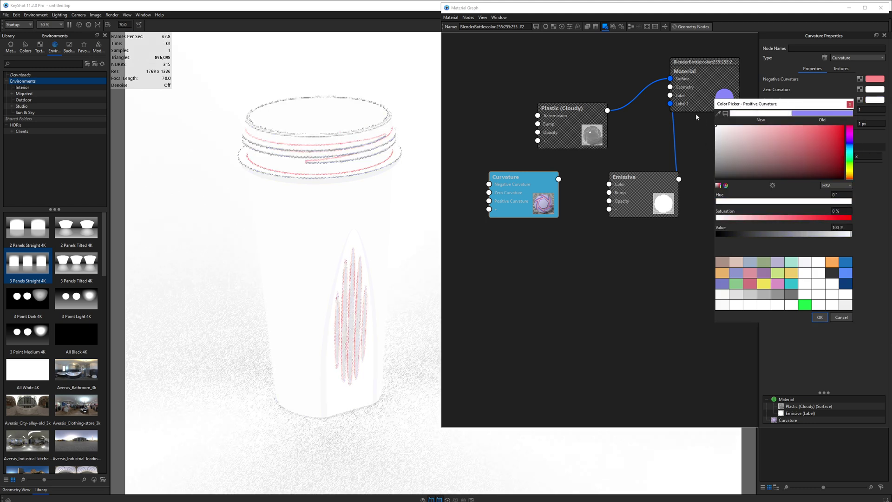
pyautogui.click(820, 318)
# - Rearrange the Curvature and Emissive nodes so that they sit closer together in the graph
pyautogui.moveTo(529, 206); pyautogui.dragTo(525, 212)
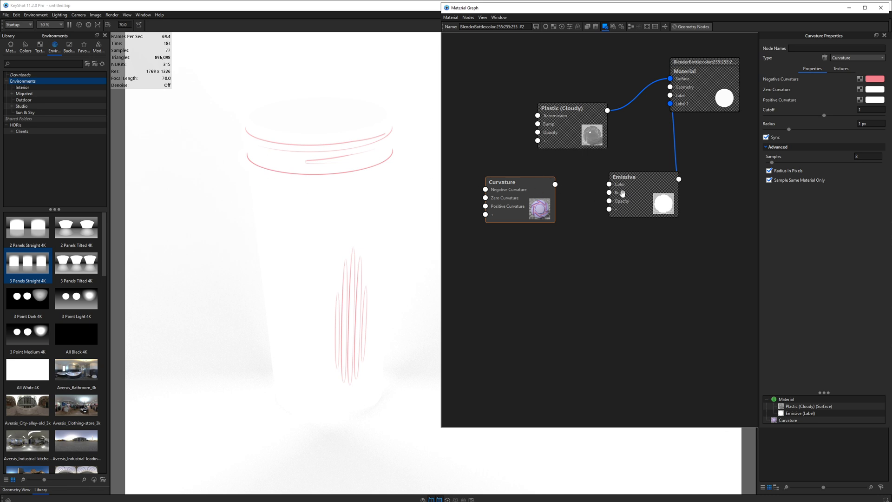
pyautogui.moveTo(632, 201); pyautogui.dragTo(628, 206)
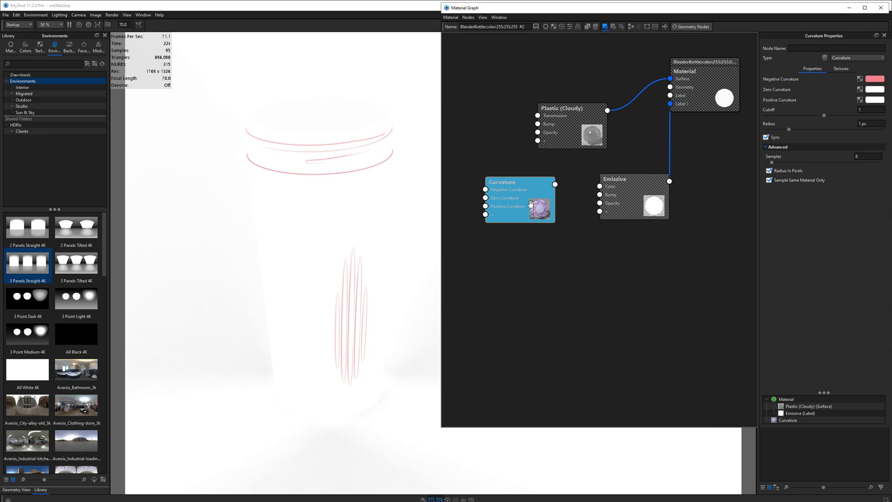
pyautogui.moveTo(623, 194)
pyautogui.mouseDown()
pyautogui.moveTo(636, 195)
pyautogui.moveTo(606, 192)
pyautogui.mouseUp()
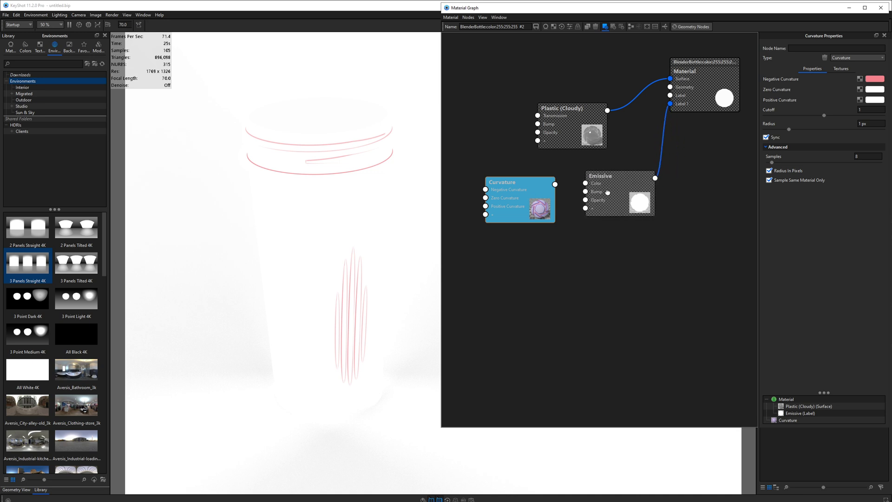
# - Set the Curvature node's Negative Curvature and Zero Curvature colors to black
pyautogui.click(874, 79)
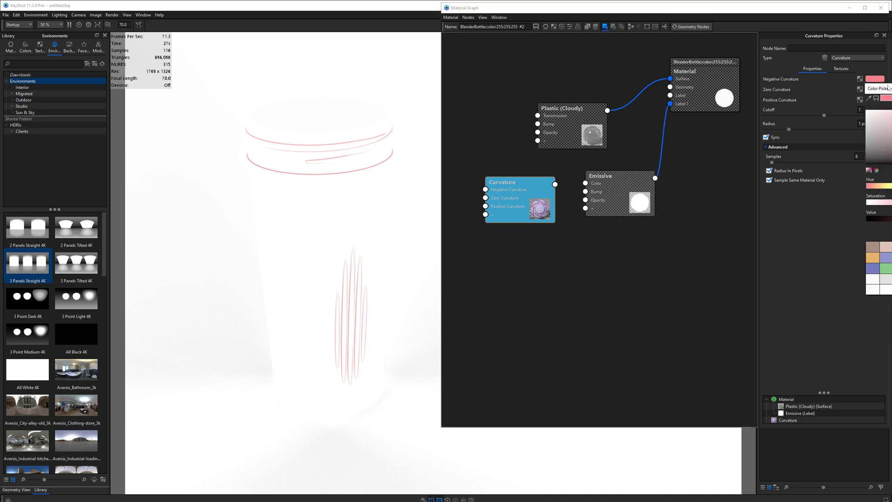
pyautogui.click(775, 306)
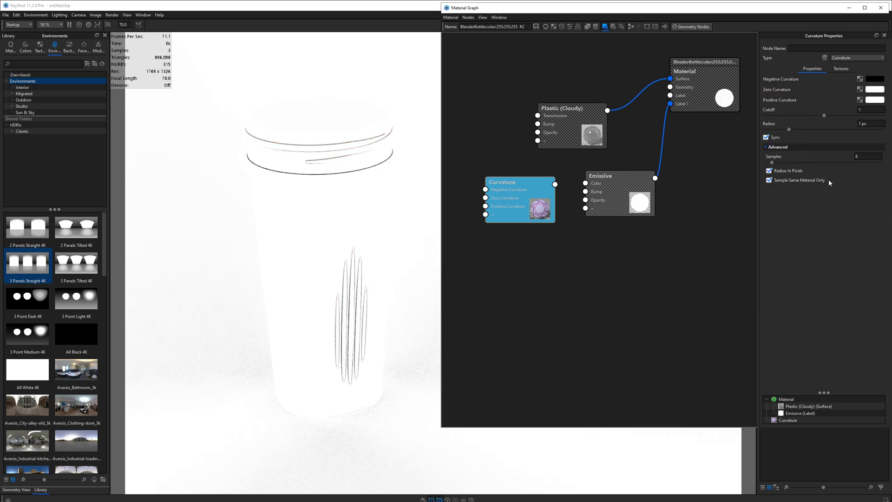
pyautogui.click(872, 90)
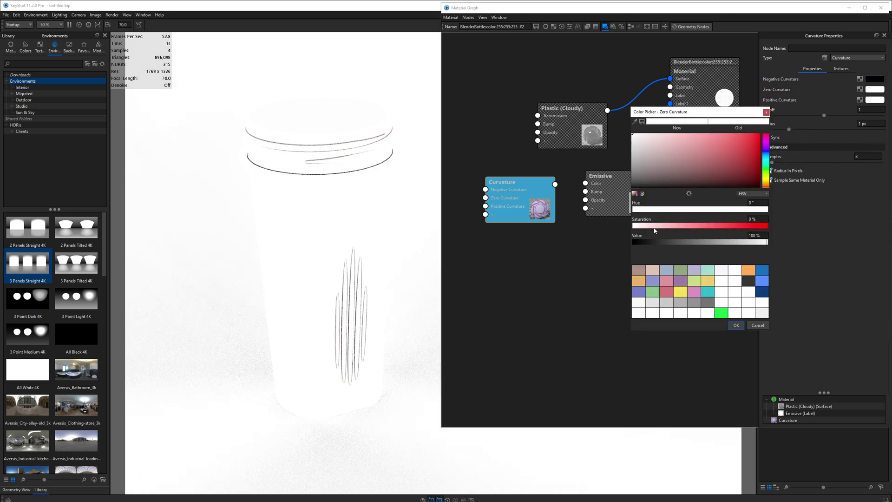
pyautogui.moveTo(637, 181); pyautogui.dragTo(606, 203)
pyautogui.click(733, 325)
pyautogui.click(472, 181)
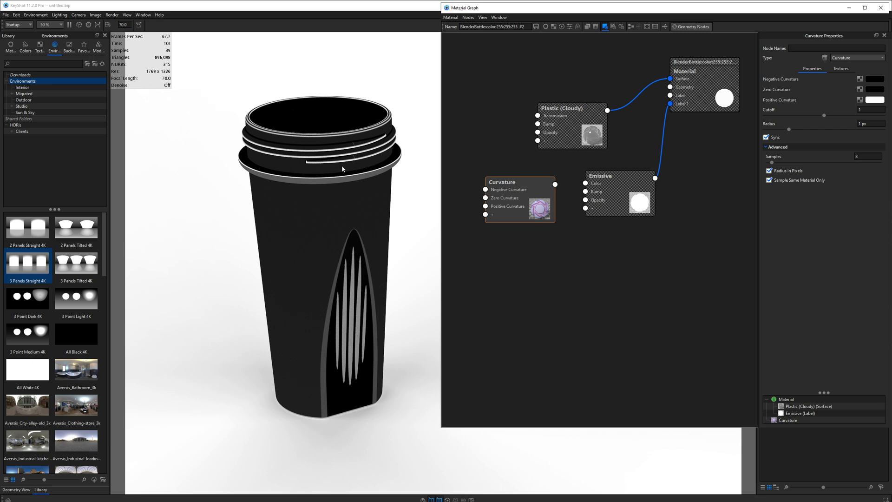
# - Turn off Radius In Pixels for the Curvature node and set its radius to 3 mm
pyautogui.click(770, 171)
pyautogui.moveTo(881, 124); pyautogui.dragTo(835, 121)
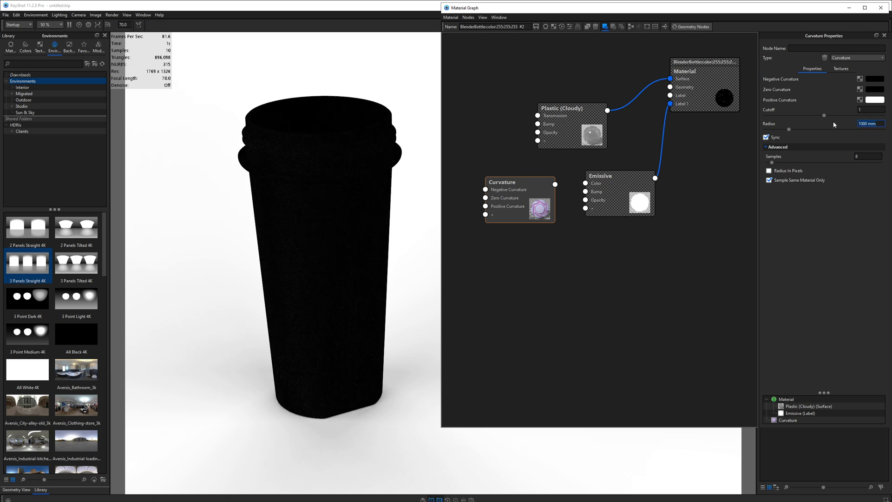
pyautogui.write('2')
pyautogui.press('Return')
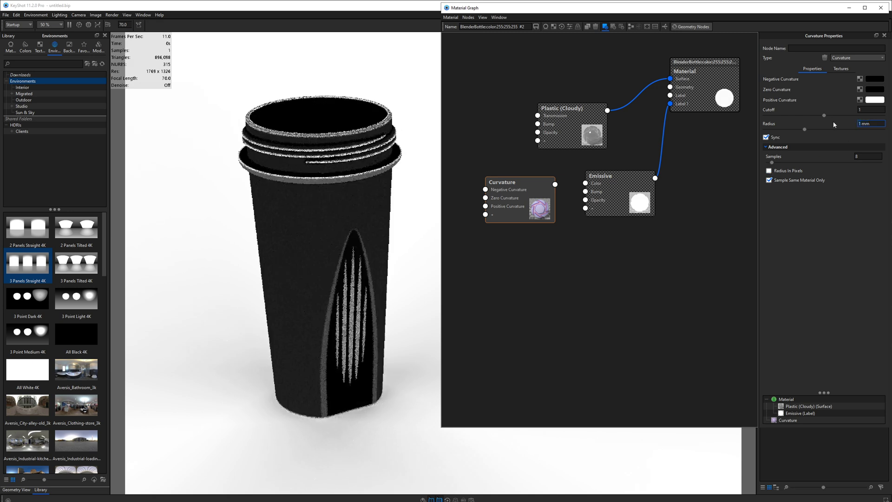
pyautogui.write('3')
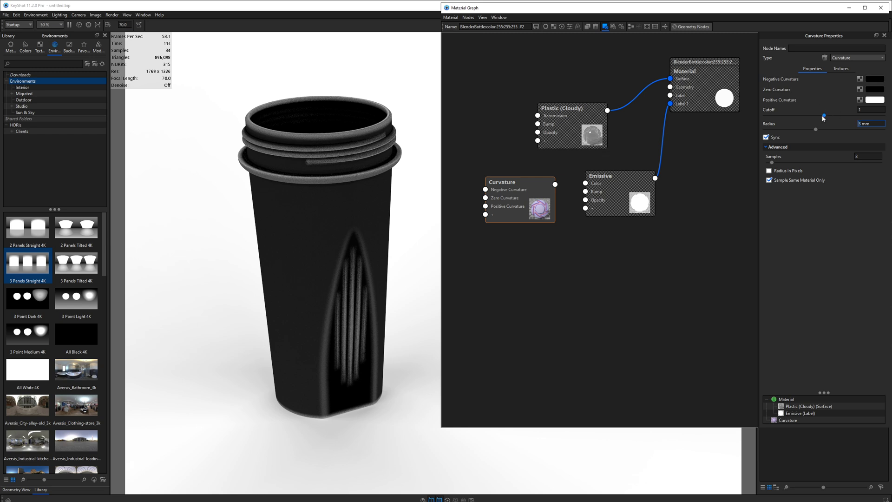
# - Set the Curvature node's Cutoff to 0.5
pyautogui.moveTo(826, 115); pyautogui.dragTo(801, 116)
pyautogui.doubleClick(864, 110)
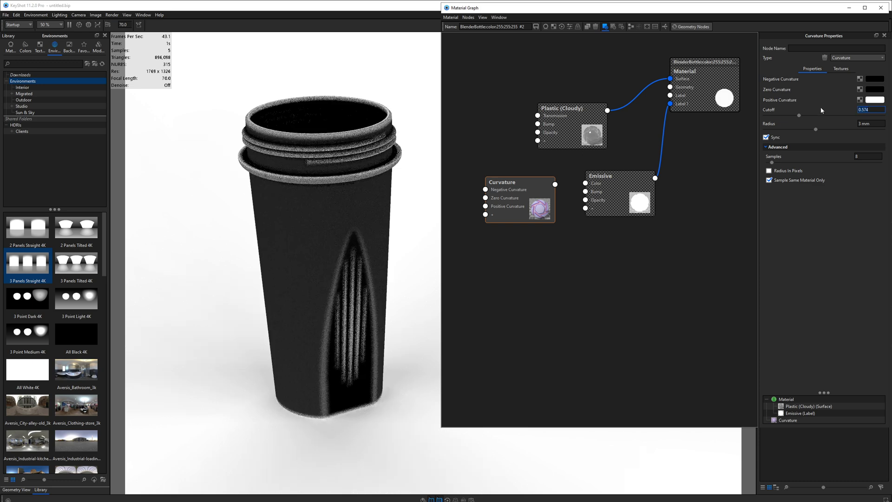
pyautogui.write('0.5')
pyautogui.press('Return')
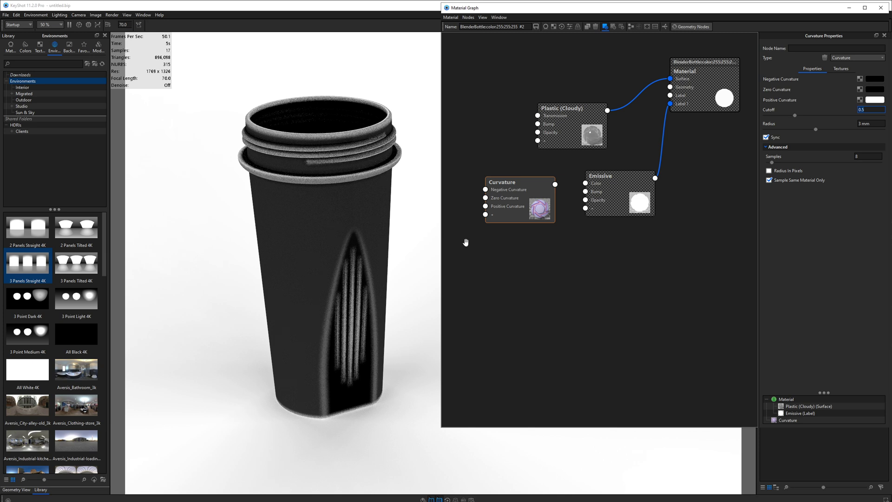
# - Connect the Curvature output to the Emissive node's Opacity input and select 50 % for the CPU usage
pyautogui.moveTo(555, 184); pyautogui.dragTo(586, 201)
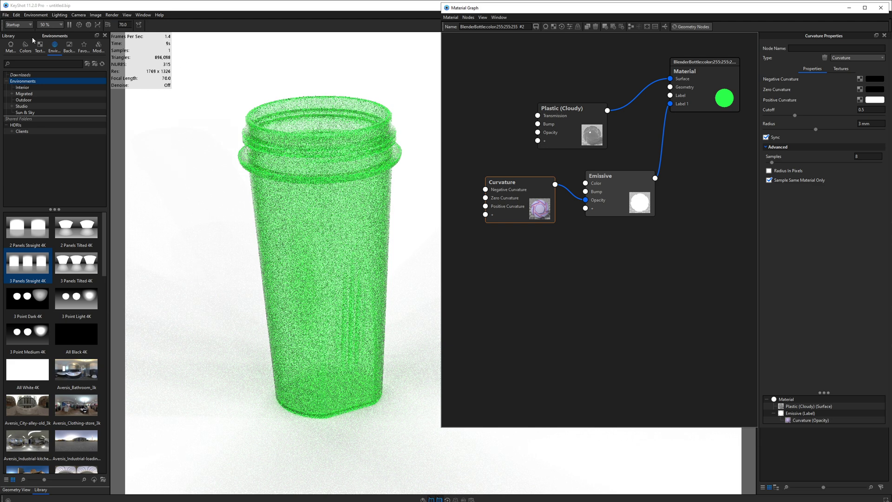
pyautogui.click(50, 24)
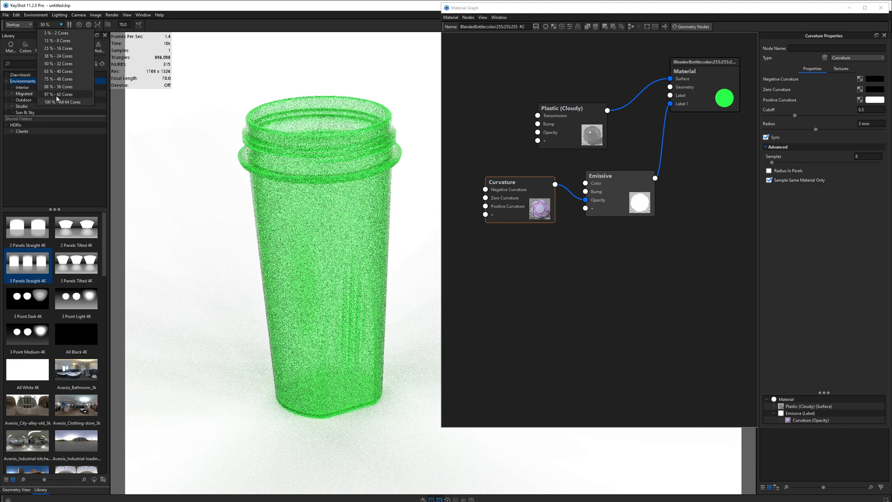
pyautogui.click(56, 64)
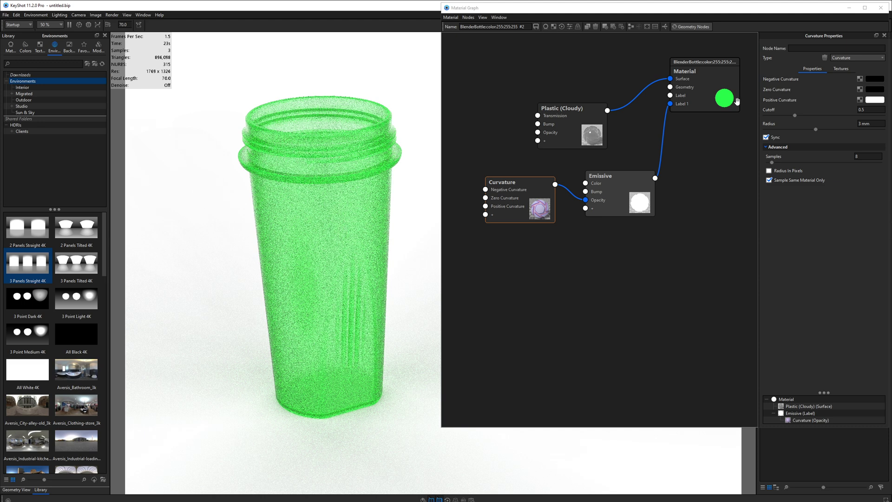
# - Close the material graph and enable Denoise in the image settings with Denoise Blend 0.5 and Firefly Filter 0.2
pyautogui.click(881, 8)
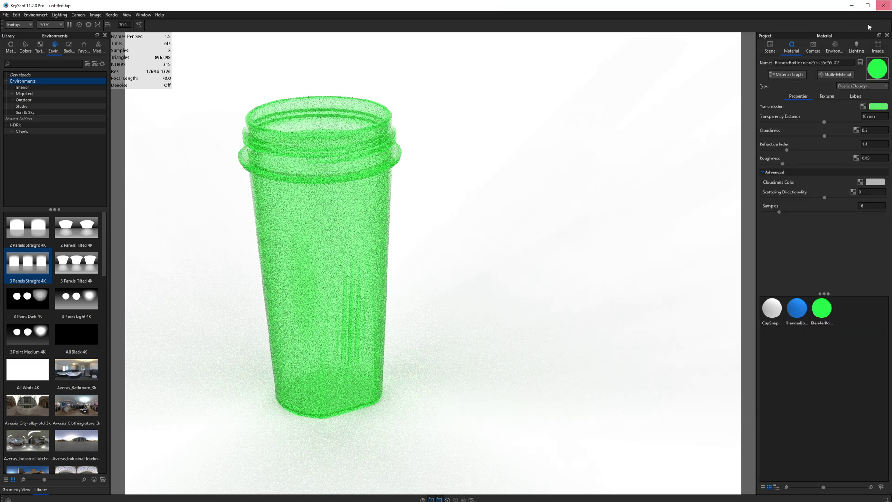
pyautogui.click(877, 49)
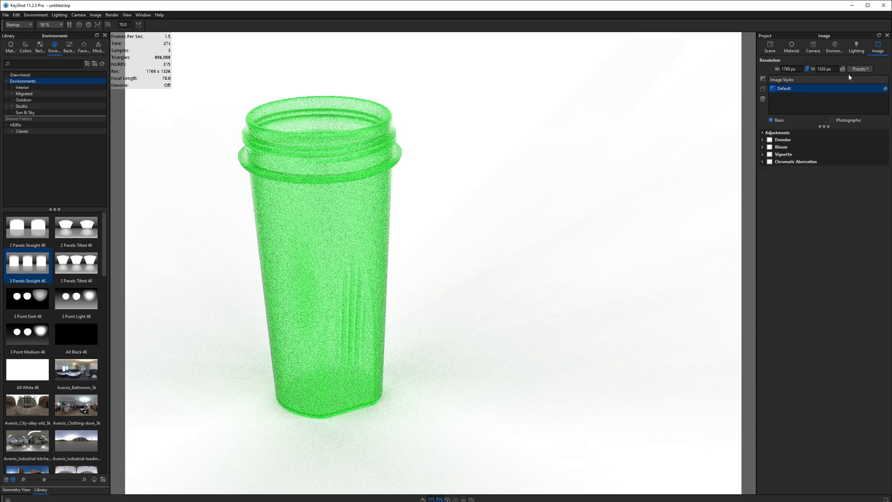
pyautogui.click(772, 141)
pyautogui.click(770, 139)
pyautogui.click(869, 149)
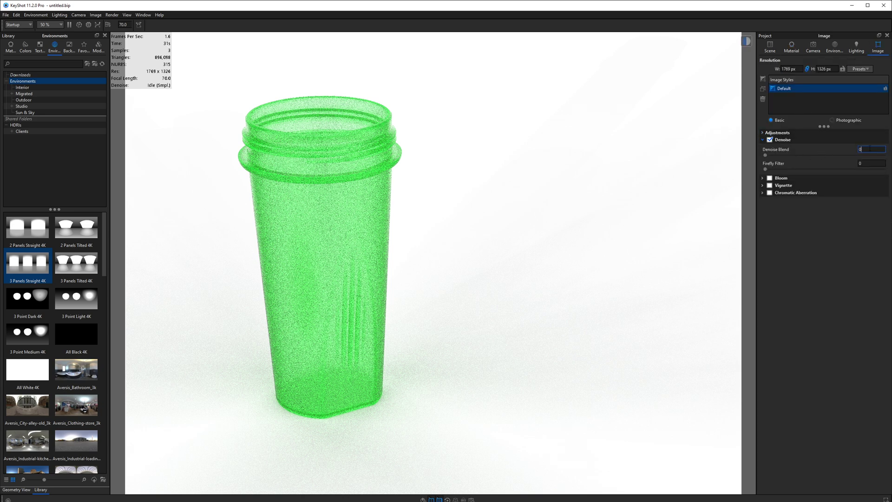
pyautogui.write('0.5')
pyautogui.press('Return')
pyautogui.click(875, 163)
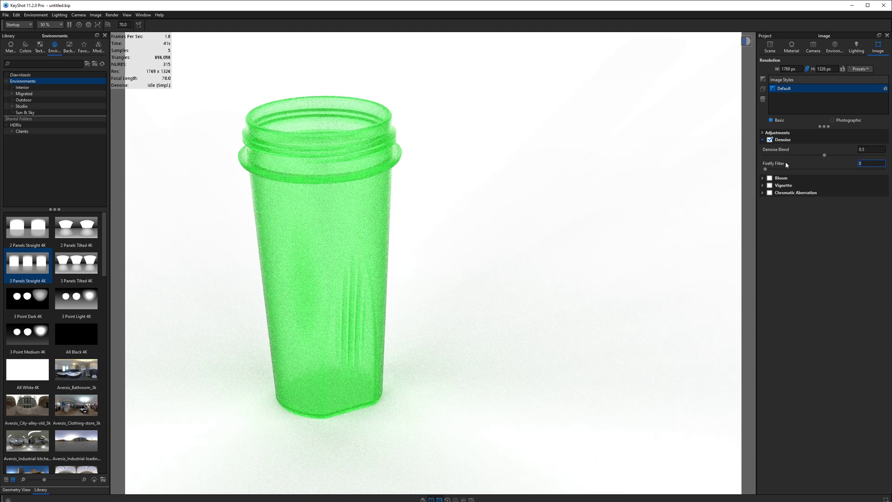
pyautogui.write('.2')
pyautogui.press('Return')
# - Reopen the bottle's material graph and spread the Curvature and Emissive nodes farther apart
pyautogui.doubleClick(327, 187)
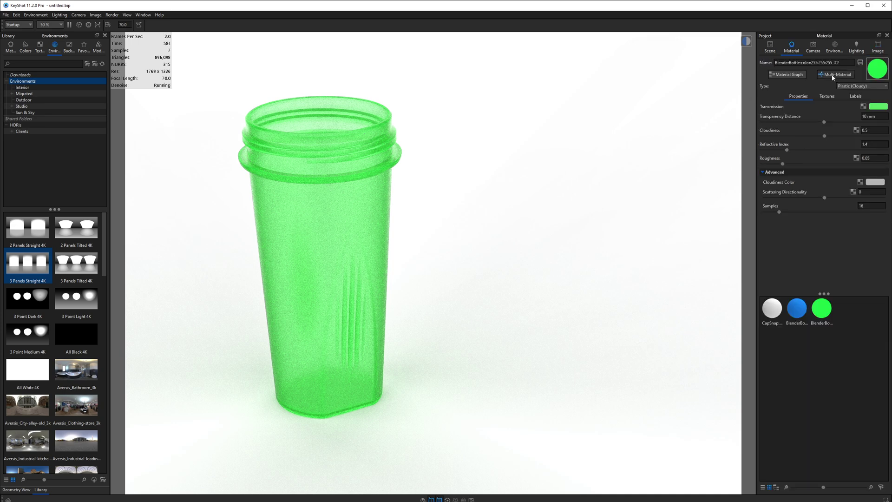
pyautogui.click(788, 76)
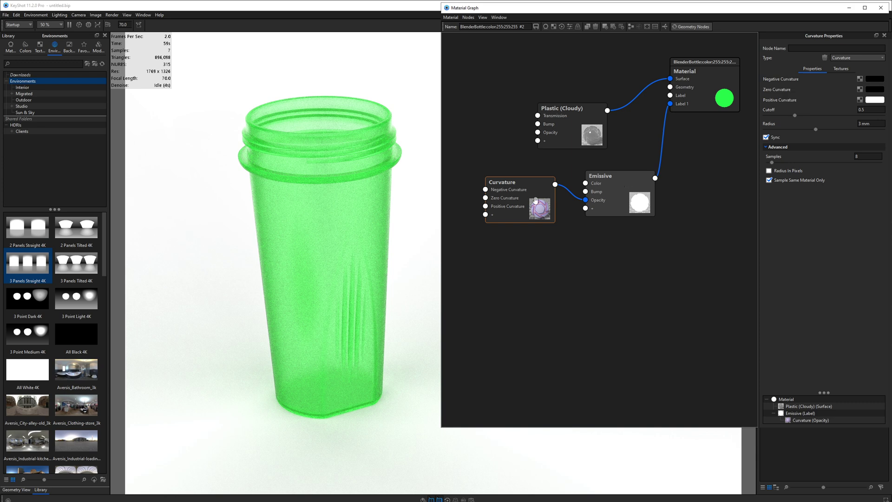
pyautogui.moveTo(536, 201); pyautogui.dragTo(533, 251)
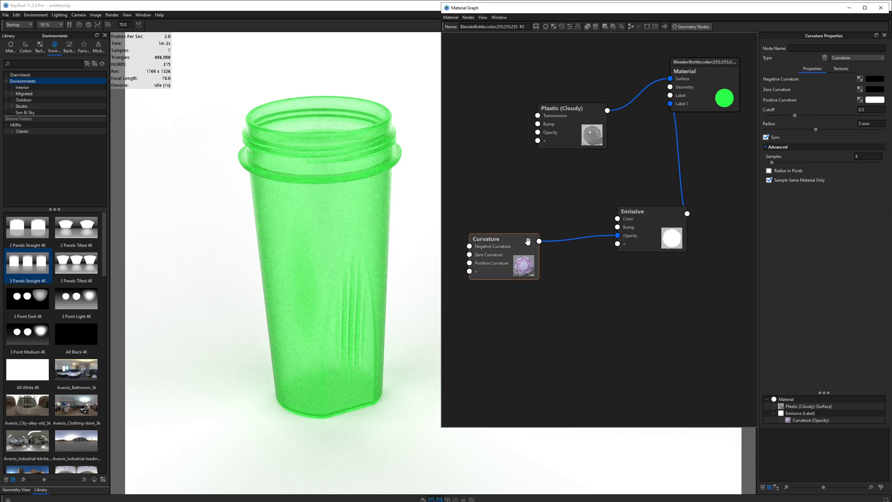
# - Preview the Curvature texture on its own on the bottle to examine its black-and-white mask
pyautogui.click(570, 239)
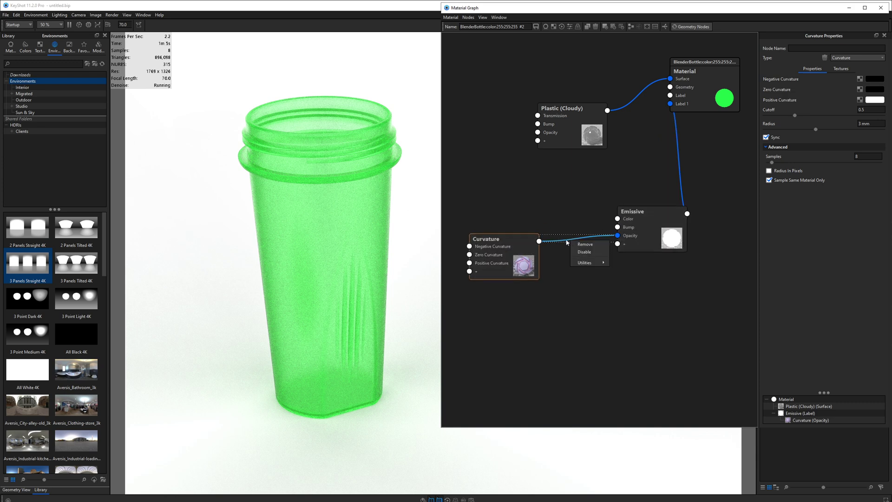
pyautogui.press('s')
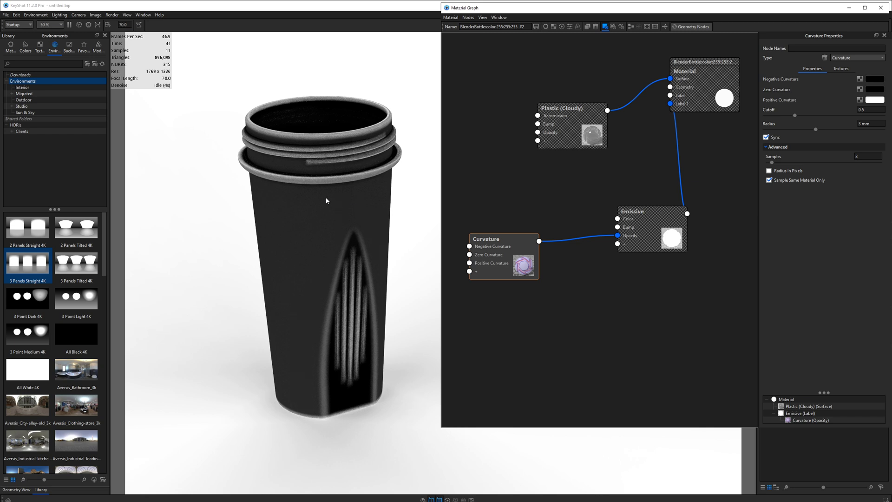
pyautogui.rightClick(579, 238)
pyautogui.moveTo(601, 262)
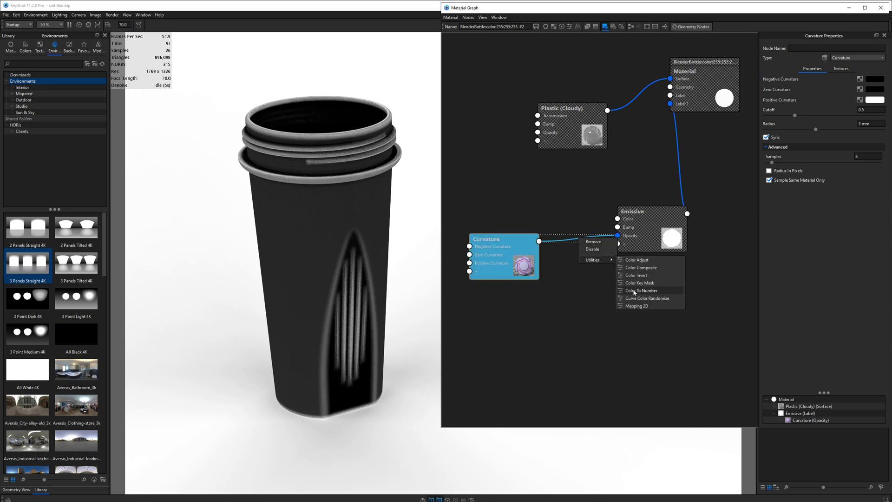
pyautogui.click(577, 301)
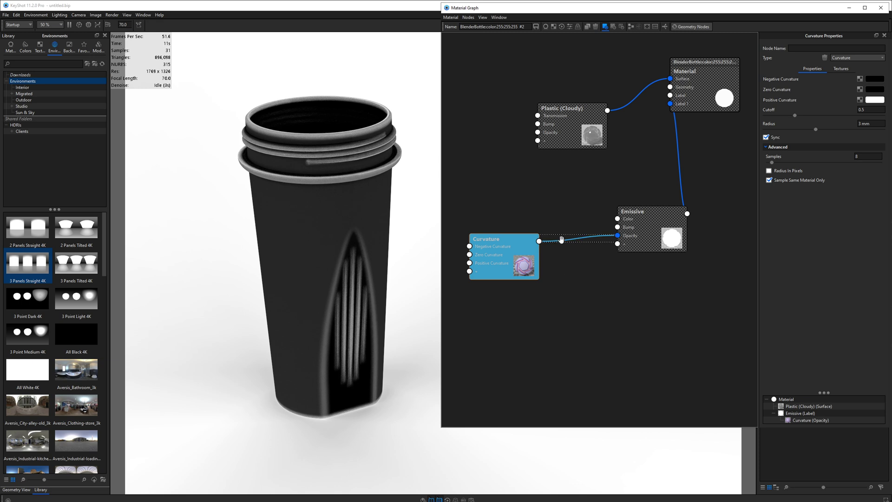
# - Insert a Color To Number utility between the Curvature node and the Emissive Opacity input, and arrange the nodes around it
pyautogui.rightClick(562, 241)
pyautogui.moveTo(576, 263)
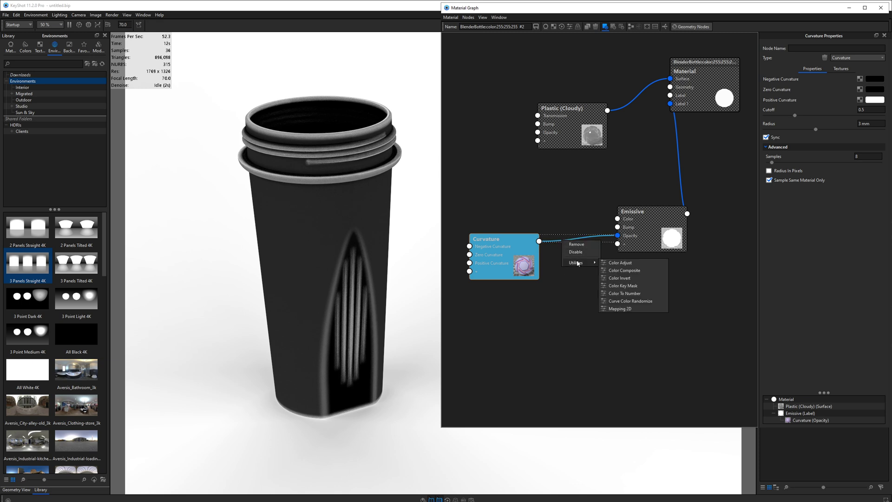
pyautogui.click(620, 285)
pyautogui.moveTo(662, 223); pyautogui.dragTo(668, 221)
pyautogui.moveTo(596, 251); pyautogui.dragTo(588, 247)
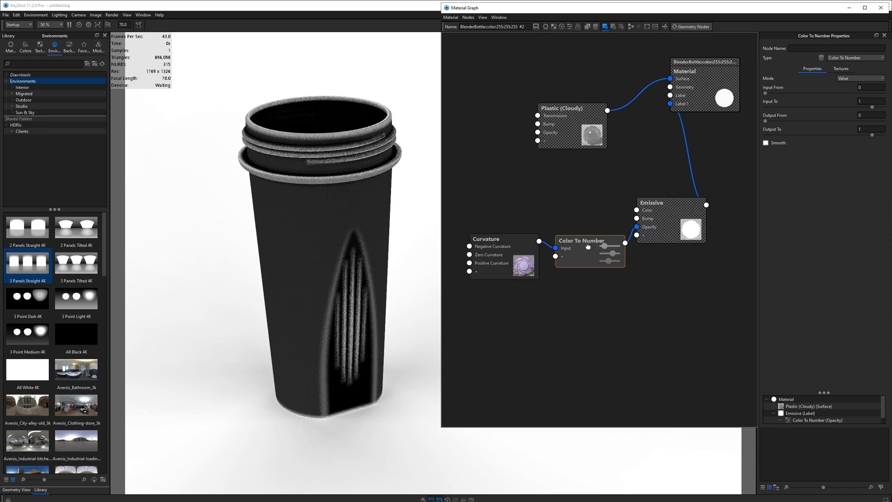
# - Preview the Color To Number node on the bottle, set its Input From to 0.015, and shift the Emissive node aside
pyautogui.rightClick(588, 247)
pyautogui.click(605, 253)
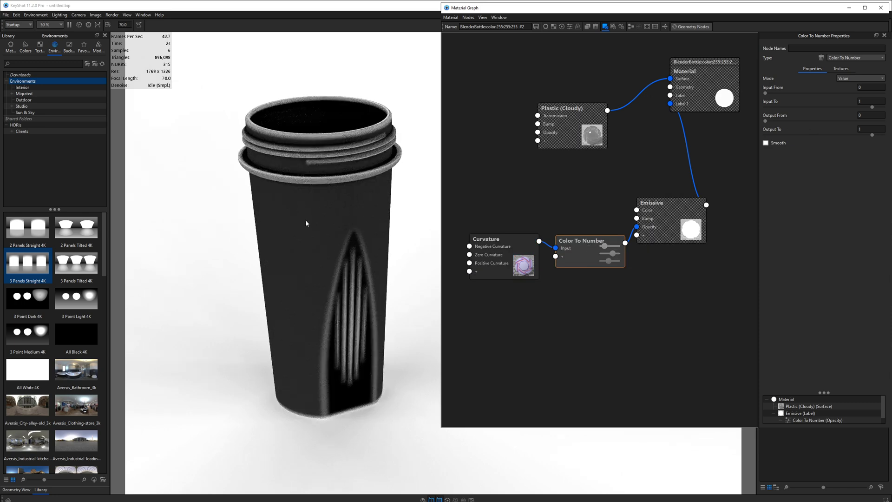
pyautogui.click(766, 94)
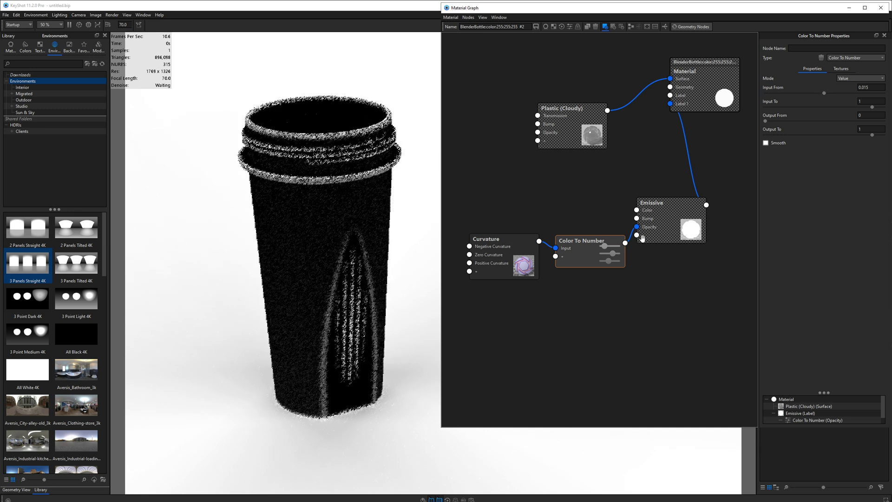
pyautogui.moveTo(643, 238); pyautogui.dragTo(657, 231)
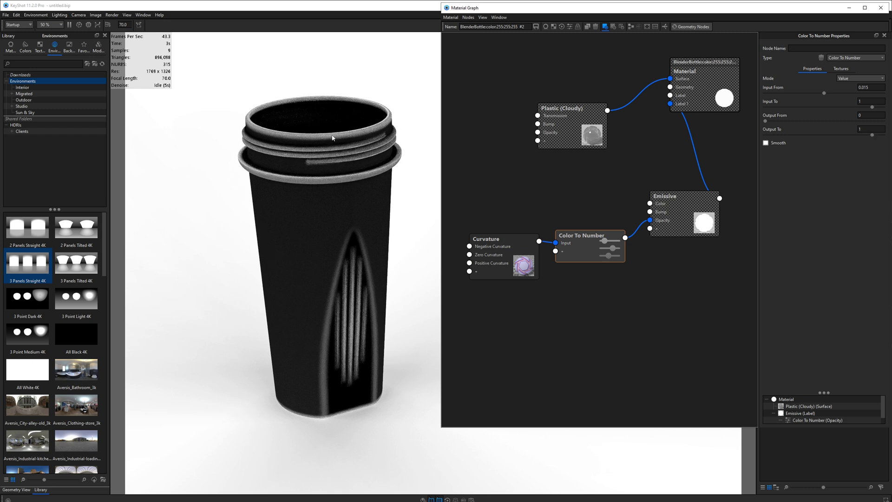
# - Raise the Color To Number node's Output To value to 3
pyautogui.click(875, 127)
pyautogui.press('BackSpace')
pyautogui.write('2')
pyautogui.press('Return')
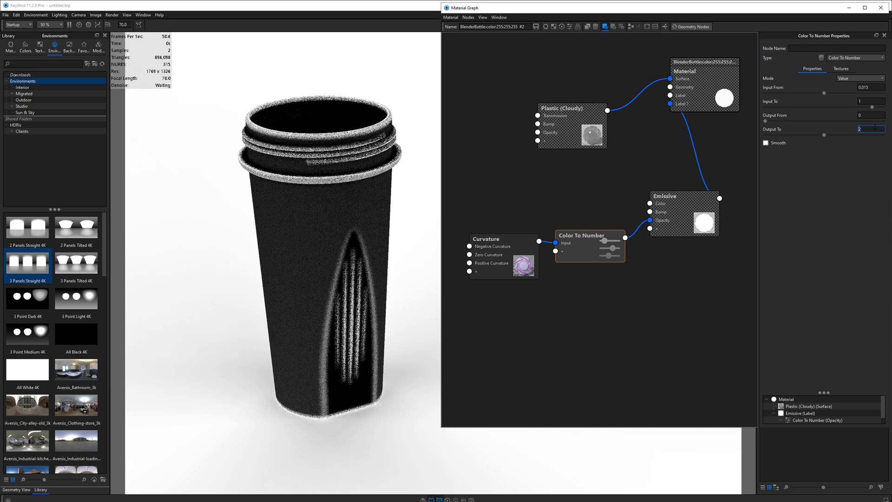
pyautogui.write('3')
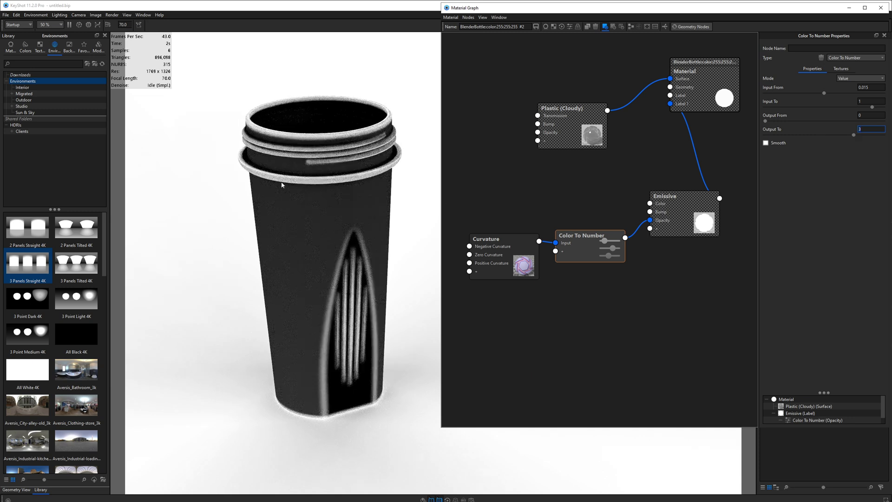
# - Rearrange the Color To Number and Curvature nodes, and lower the Curvature Cutoff to 0.376
pyautogui.click(593, 248)
pyautogui.moveTo(581, 239); pyautogui.dragTo(584, 244)
pyautogui.moveTo(509, 248); pyautogui.dragTo(505, 232)
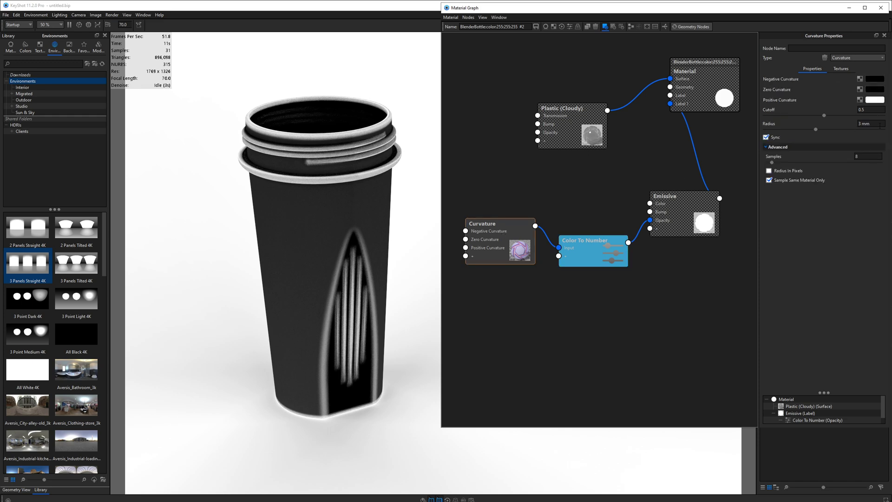
pyautogui.moveTo(825, 116); pyautogui.dragTo(792, 116)
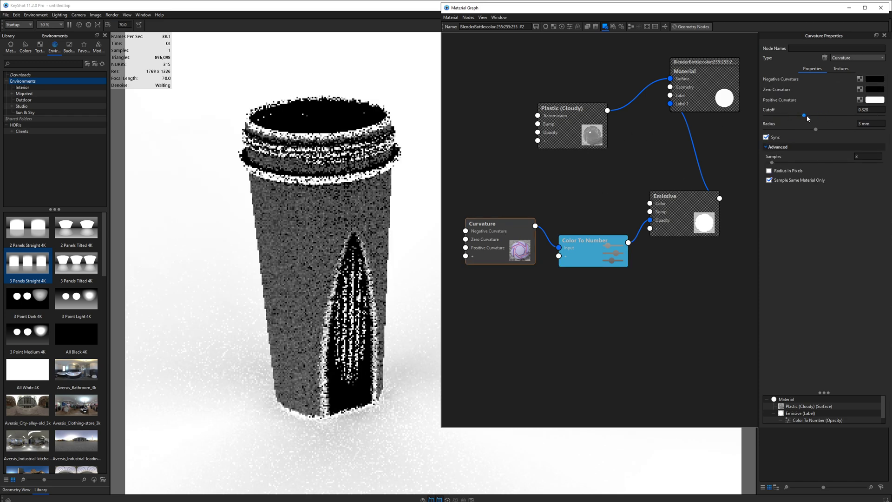
pyautogui.moveTo(835, 120); pyautogui.dragTo(812, 119)
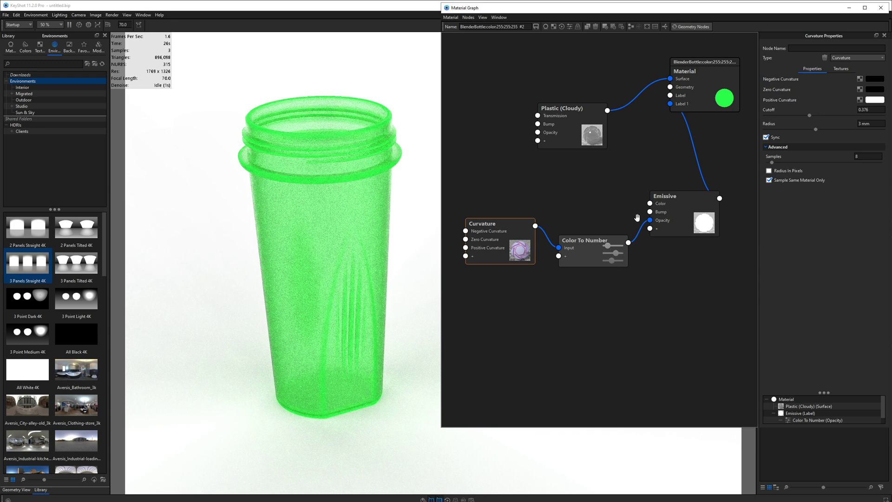
# - Move the Emissive and Plastic (Cloudy) nodes to make room, and add a Color Adjust utility to the graph
pyautogui.moveTo(673, 204); pyautogui.dragTo(684, 197)
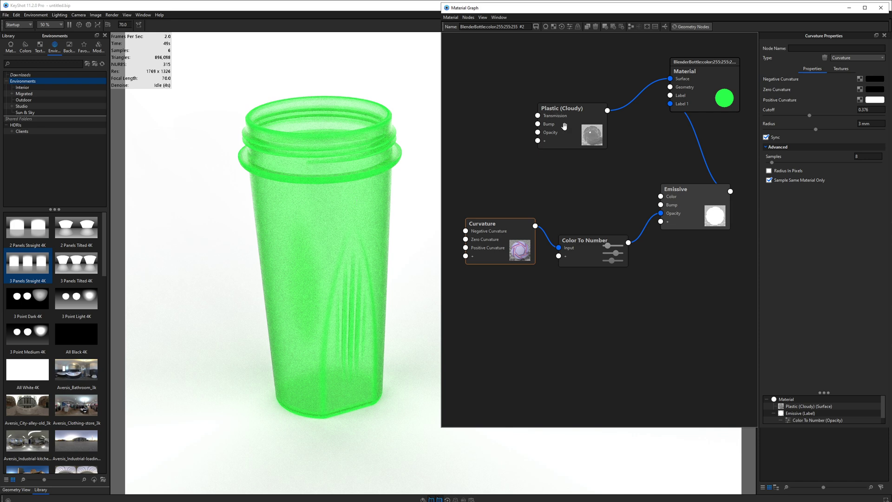
pyautogui.moveTo(562, 124); pyautogui.dragTo(574, 77)
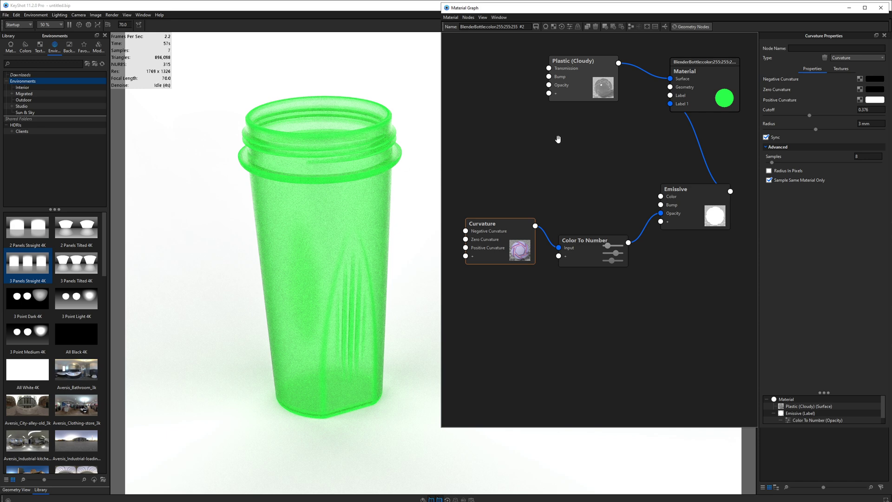
pyautogui.rightClick(493, 120)
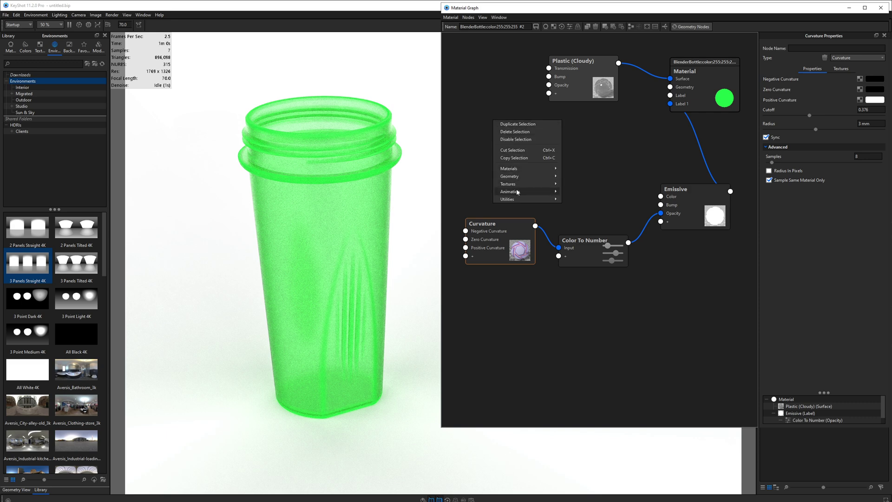
pyautogui.moveTo(516, 200)
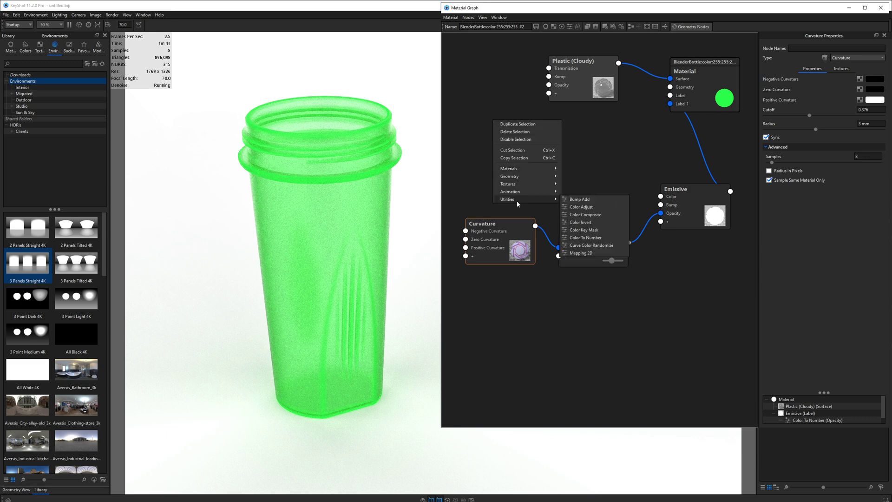
pyautogui.click(581, 207)
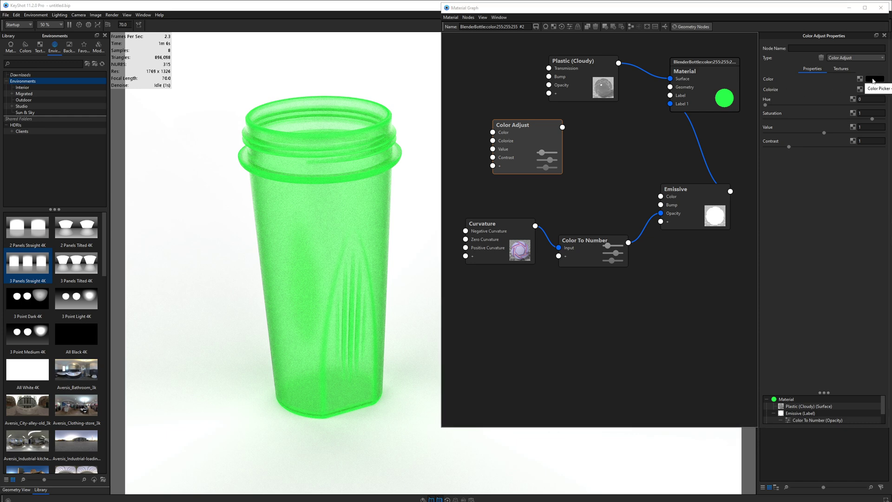
# - Set the Color Adjust node's Color to the saved bright green swatch and connect its output to the Emissive Color input
pyautogui.click(875, 79)
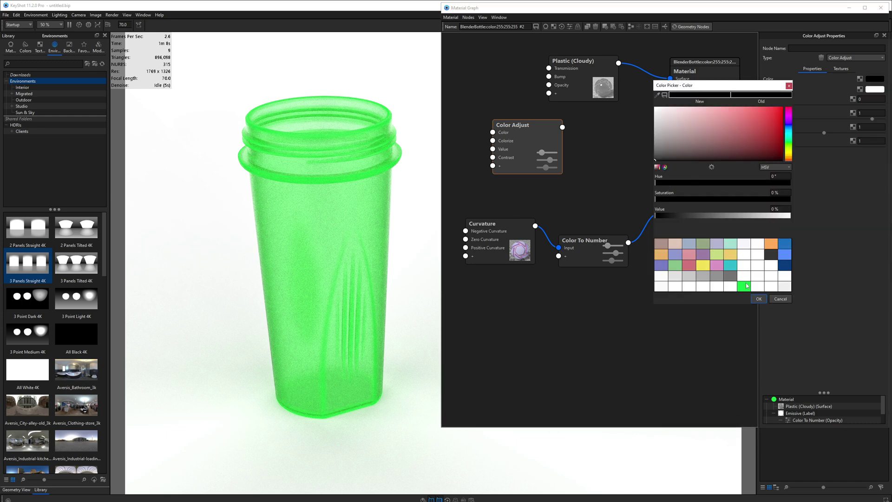
pyautogui.click(779, 299)
pyautogui.click(875, 89)
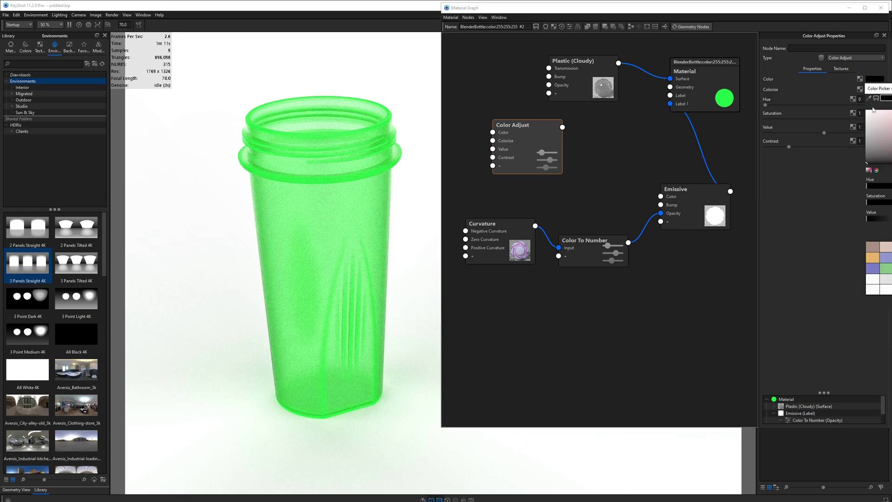
pyautogui.click(663, 309)
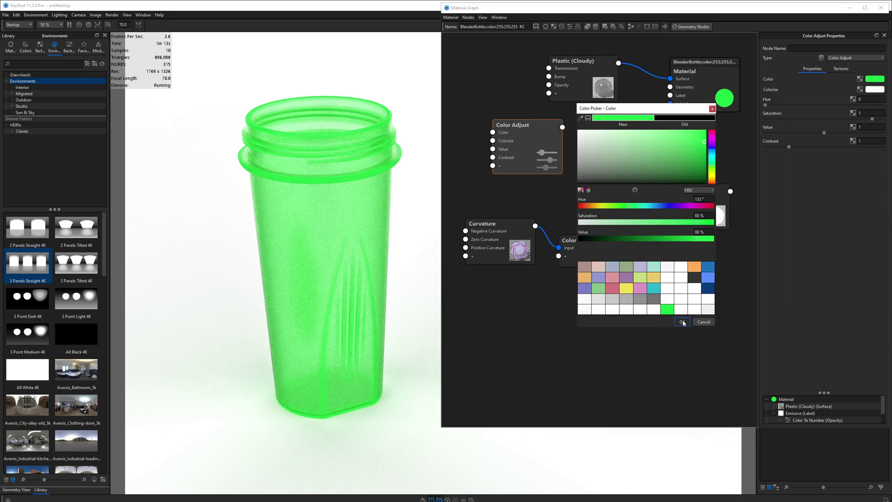
pyautogui.click(682, 323)
pyautogui.click(692, 198)
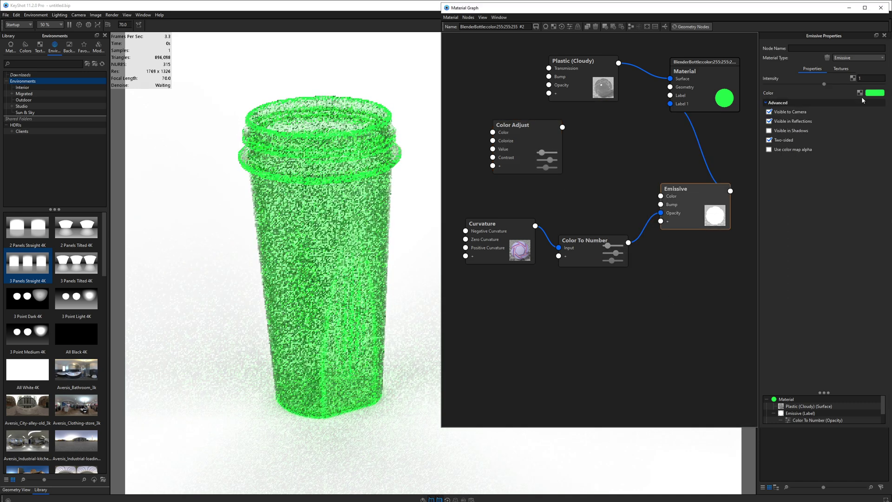
pyautogui.moveTo(562, 127); pyautogui.dragTo(661, 195)
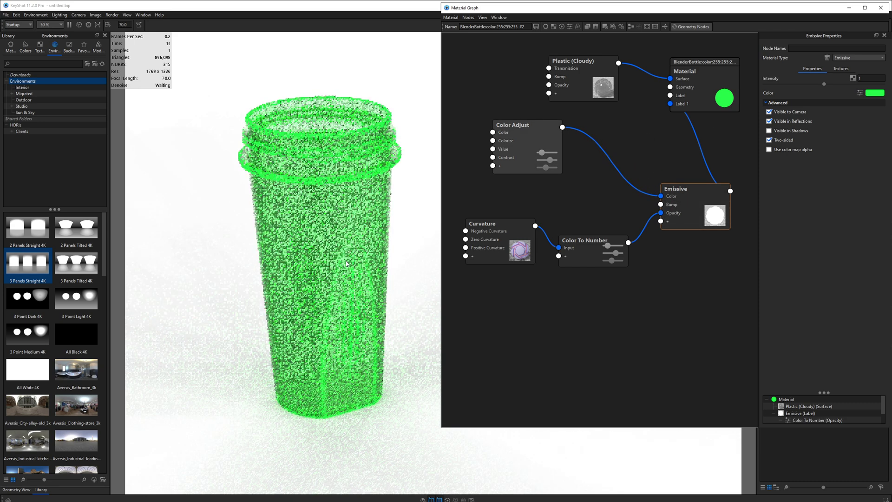
# - Reposition the Plastic (Cloudy) and Color Adjust nodes, and connect Color Adjust to the Plastic (Cloudy) Transmission input
pyautogui.moveTo(576, 61); pyautogui.dragTo(593, 76)
pyautogui.moveTo(521, 124); pyautogui.dragTo(482, 141)
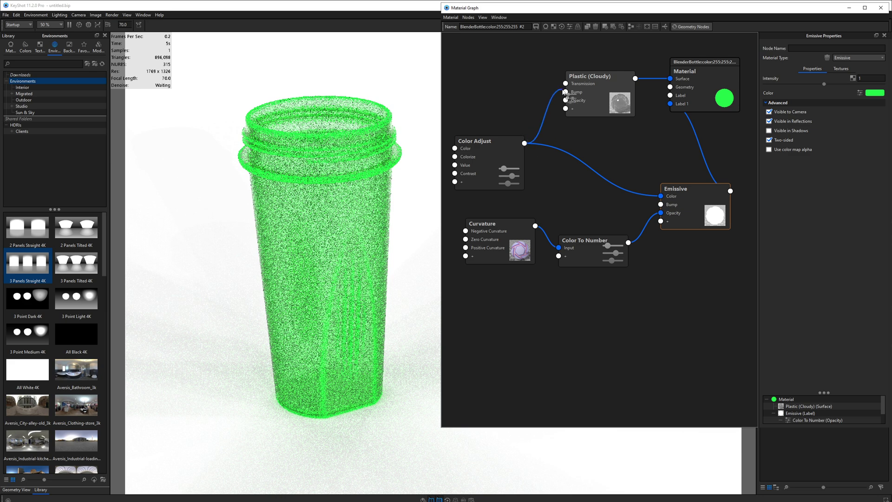
pyautogui.click(604, 85)
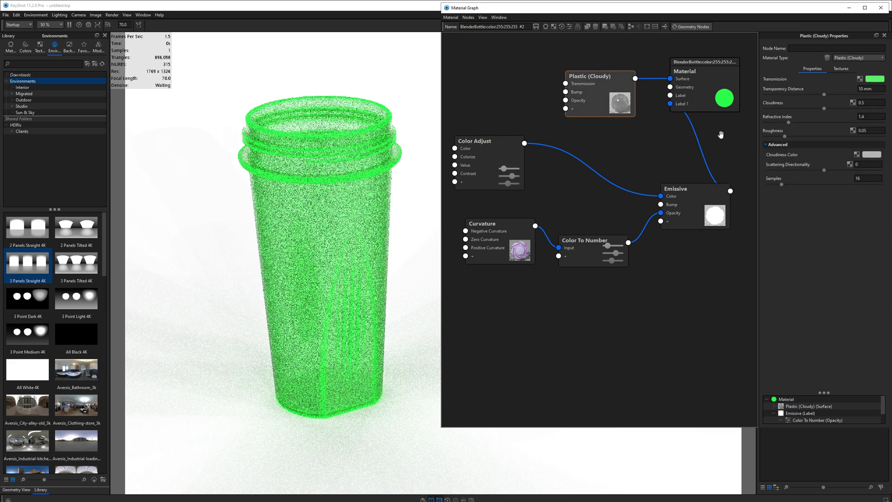
pyautogui.moveTo(524, 143); pyautogui.dragTo(566, 84)
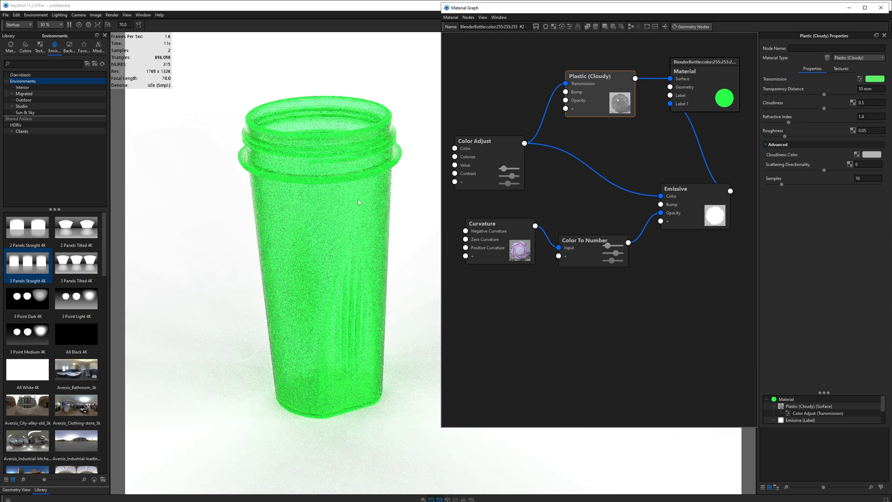
# - Move the Curvature, Color To Number, Emissive and Color Adjust nodes farther below the Plastic (Cloudy) node
pyautogui.moveTo(597, 86); pyautogui.dragTo(597, 85)
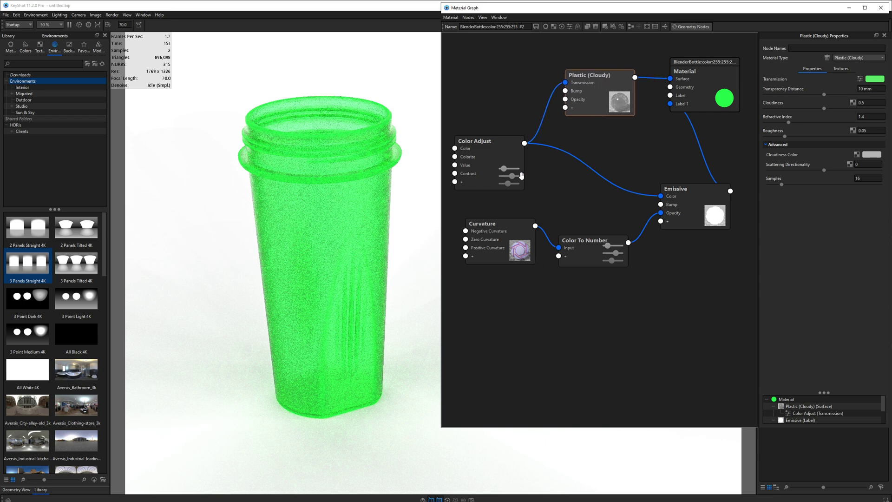
pyautogui.moveTo(513, 247); pyautogui.dragTo(505, 307)
pyautogui.moveTo(623, 245); pyautogui.dragTo(618, 285)
pyautogui.moveTo(675, 203); pyautogui.dragTo(685, 226)
pyautogui.moveTo(494, 157); pyautogui.dragTo(490, 217)
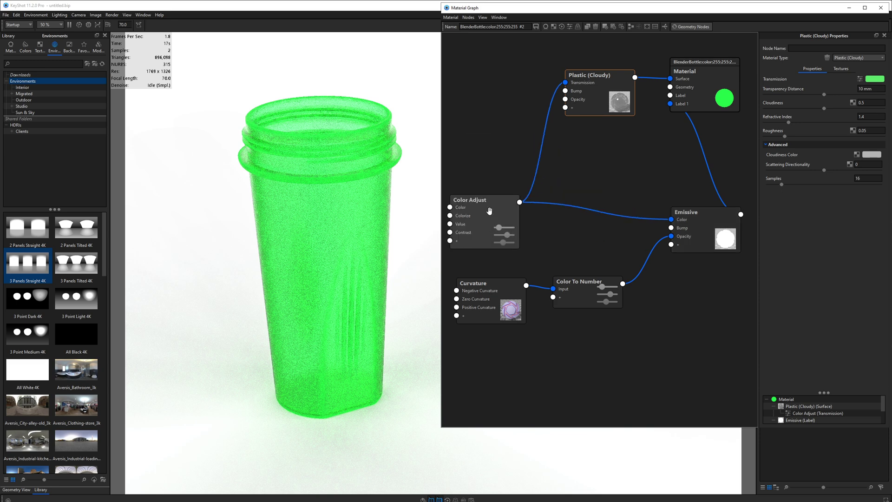
# - Insert a second Color Adjust before the Plastic (Cloudy) Transmission input and, previewing it alone, set Saturation to 0.846 and Value to 1.112
pyautogui.rightClick(546, 146)
pyautogui.moveTo(560, 167)
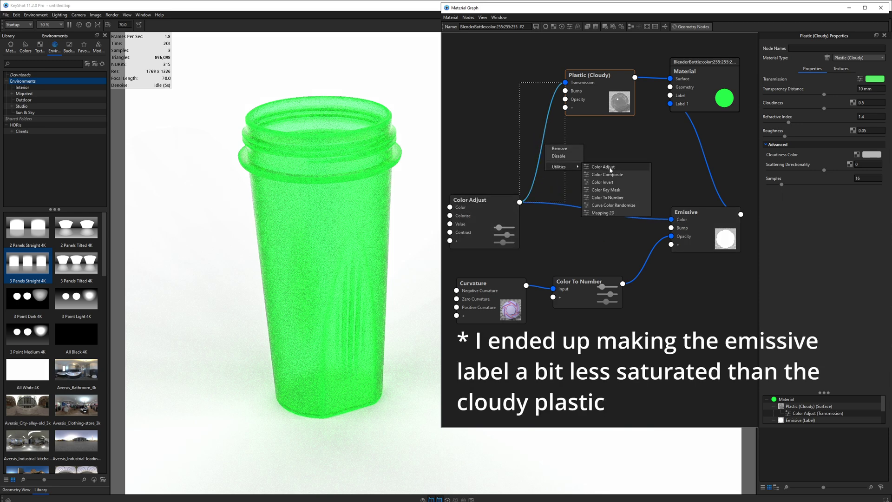
pyautogui.click(604, 167)
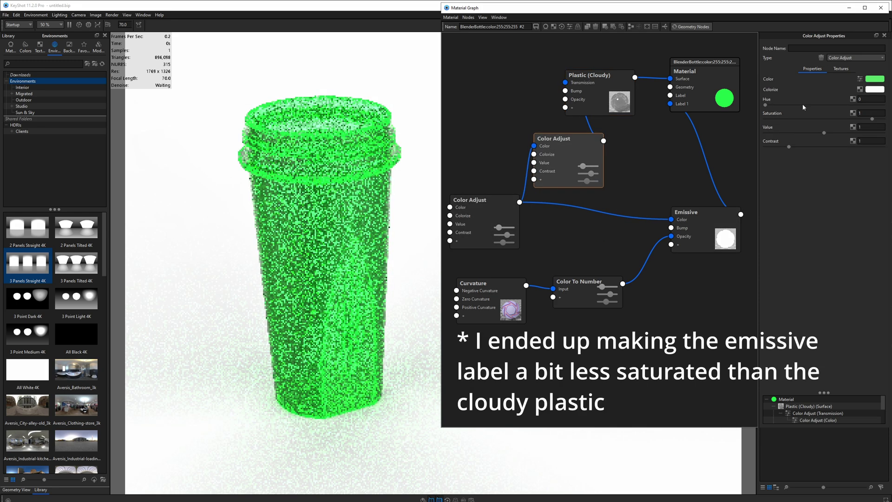
pyautogui.click(566, 151)
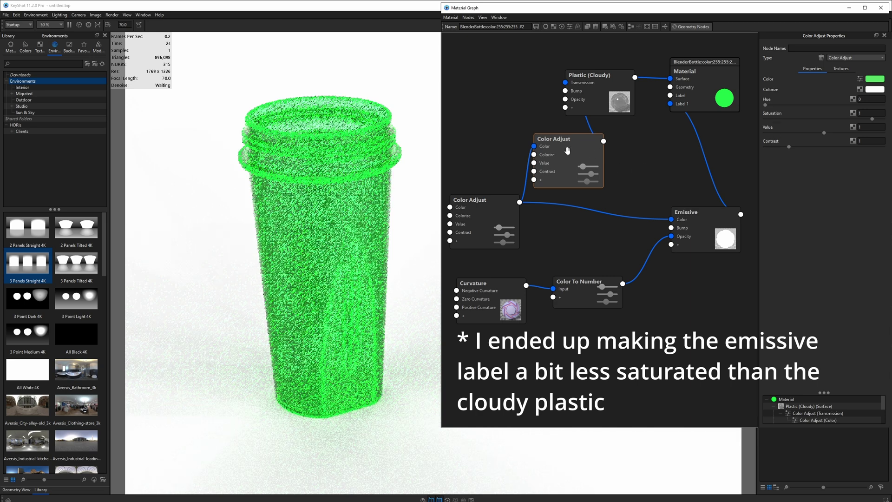
pyautogui.press('p')
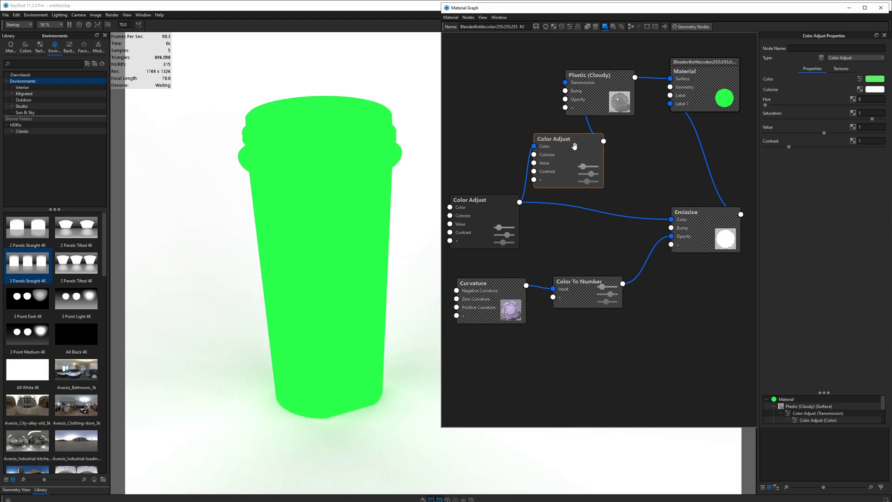
pyautogui.moveTo(574, 142); pyautogui.dragTo(566, 138)
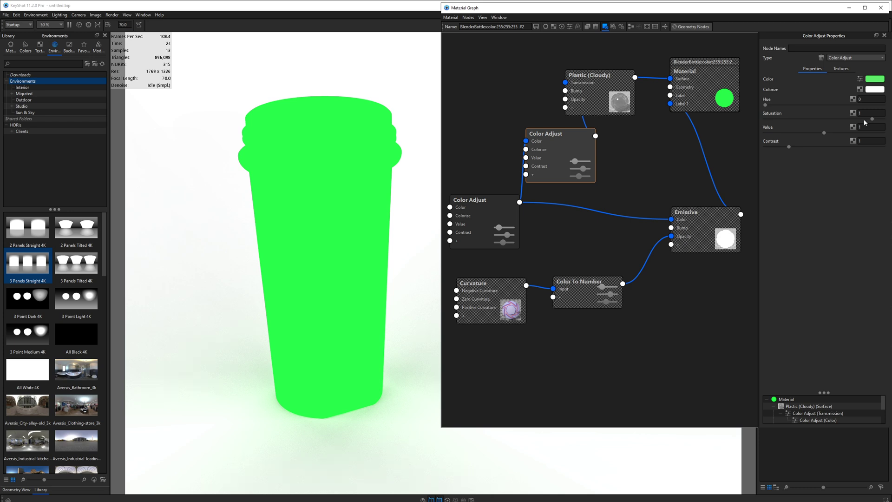
pyautogui.moveTo(872, 119); pyautogui.dragTo(858, 119)
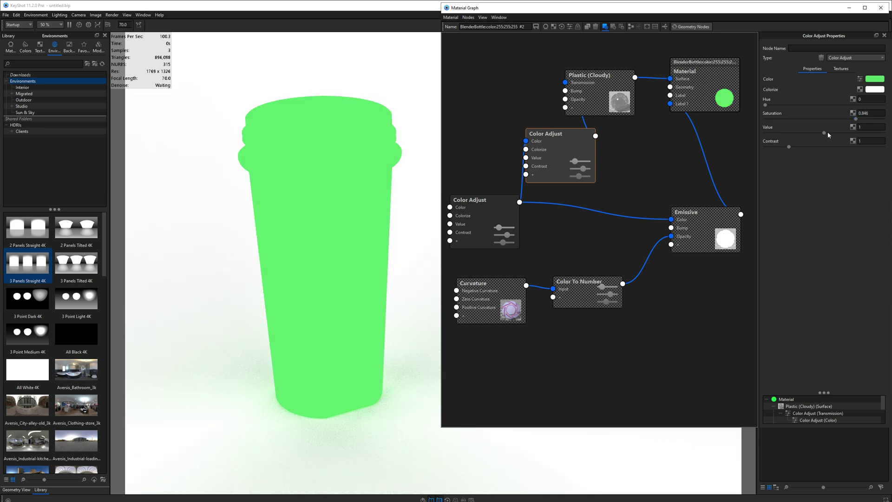
pyautogui.moveTo(828, 133); pyautogui.dragTo(831, 133)
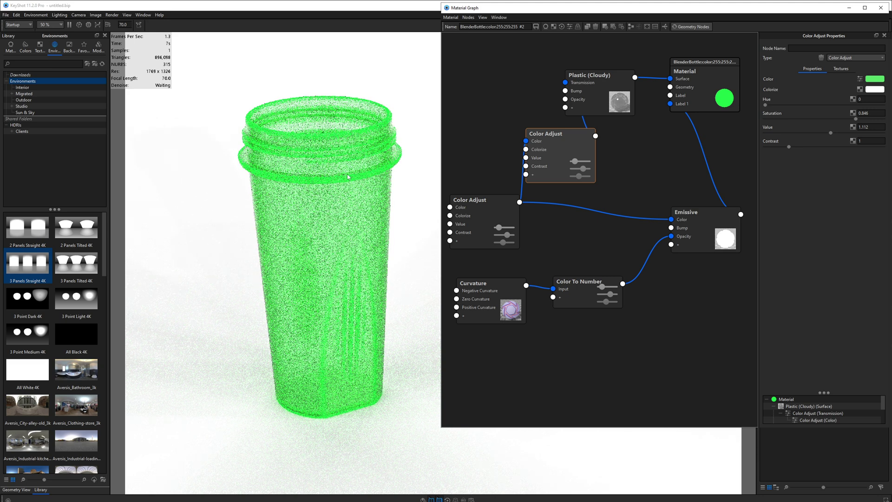
# - Try different Hue values on the shared Color Adjust node to recolour the plastic and the emissive edges together
pyautogui.moveTo(728, 232); pyautogui.dragTo(727, 225)
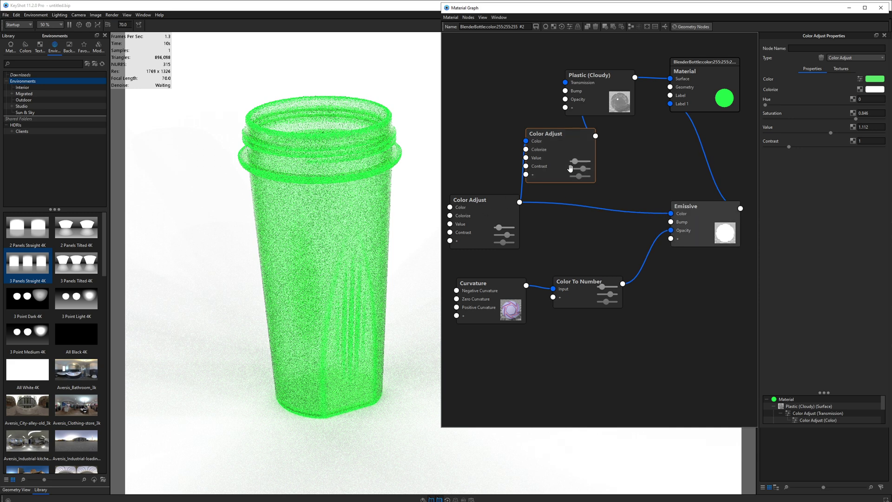
pyautogui.click(485, 216)
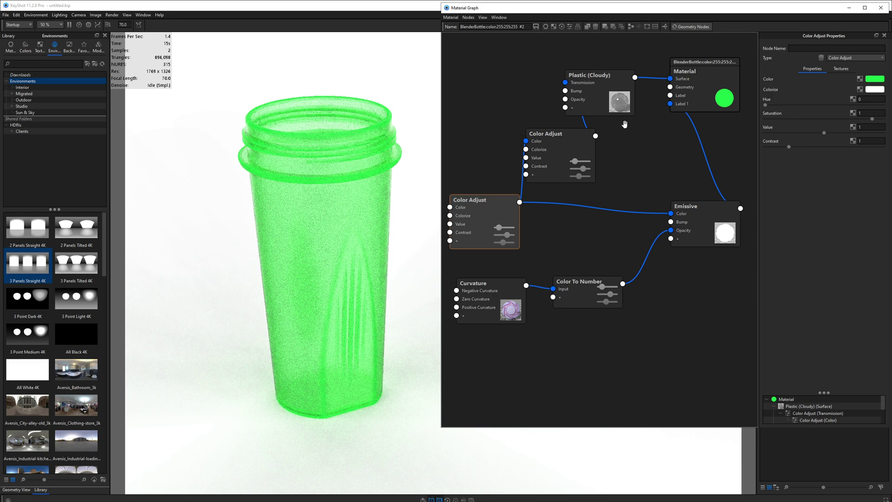
pyautogui.moveTo(501, 199); pyautogui.dragTo(495, 203)
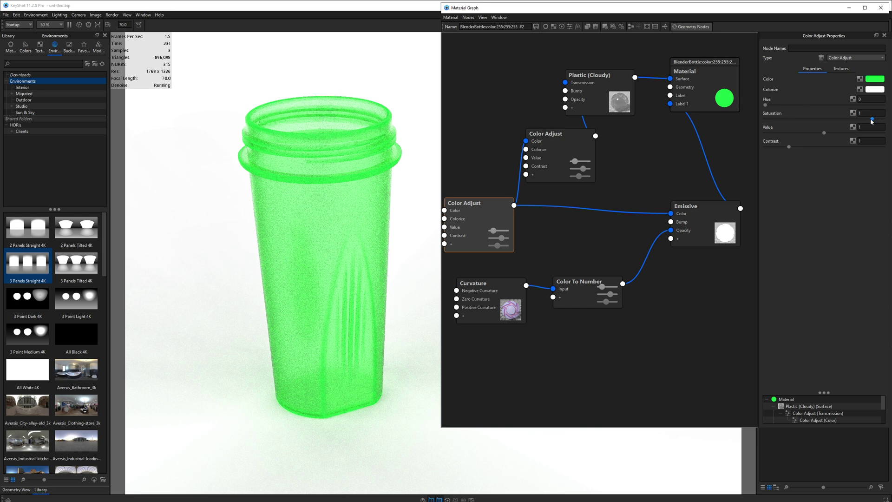
pyautogui.moveTo(766, 106); pyautogui.dragTo(845, 106)
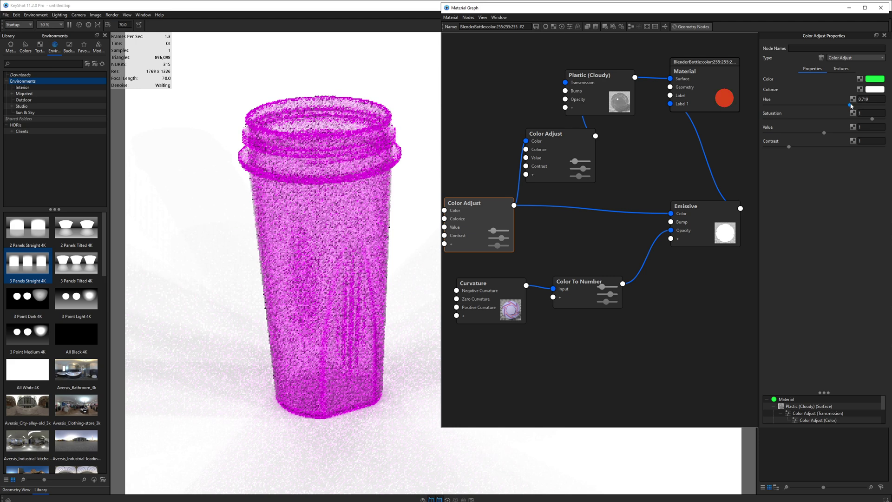
pyautogui.moveTo(852, 103); pyautogui.dragTo(832, 105)
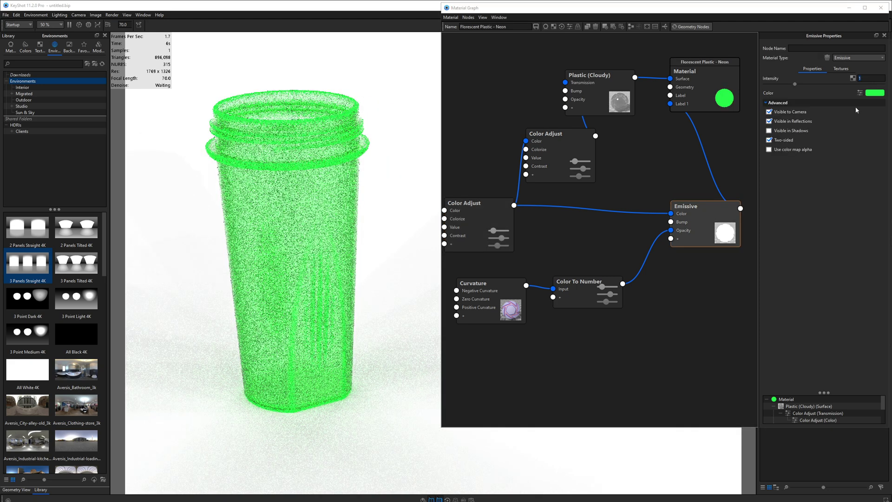
# - Reposition the Emissive node and set its Intensity to 2
pyautogui.moveTo(710, 215); pyautogui.dragTo(695, 207)
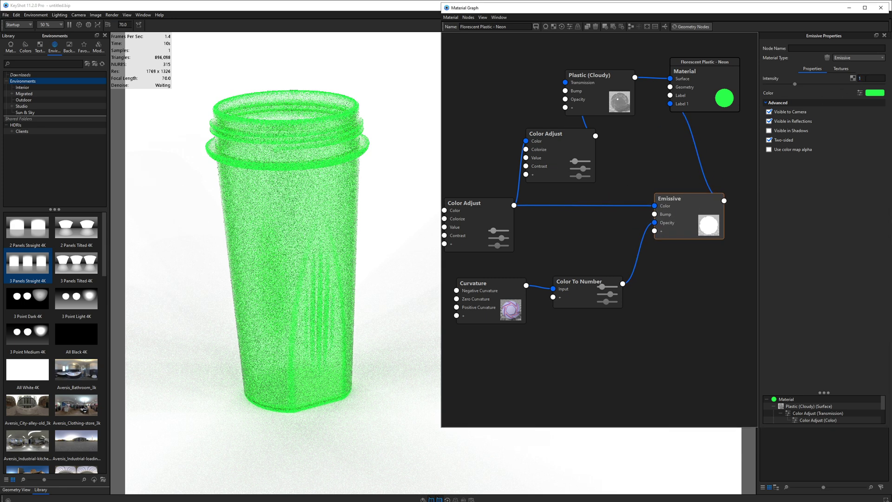
pyautogui.click(866, 79)
pyautogui.press('Return')
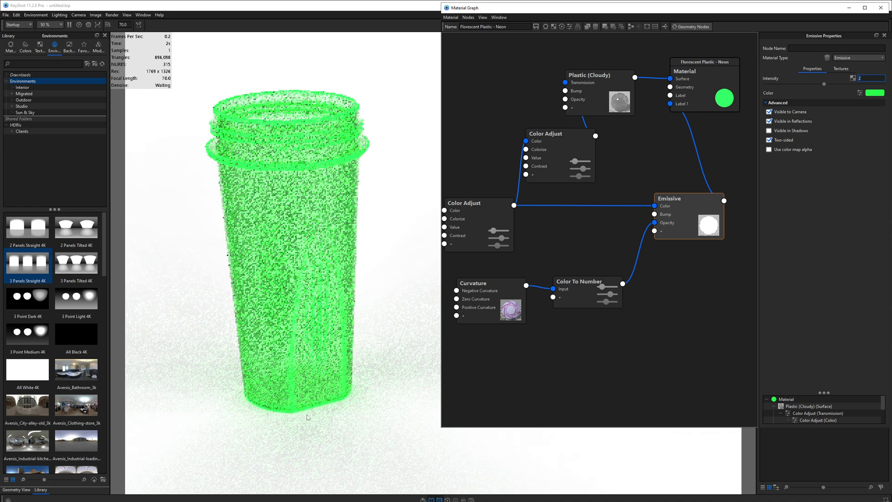